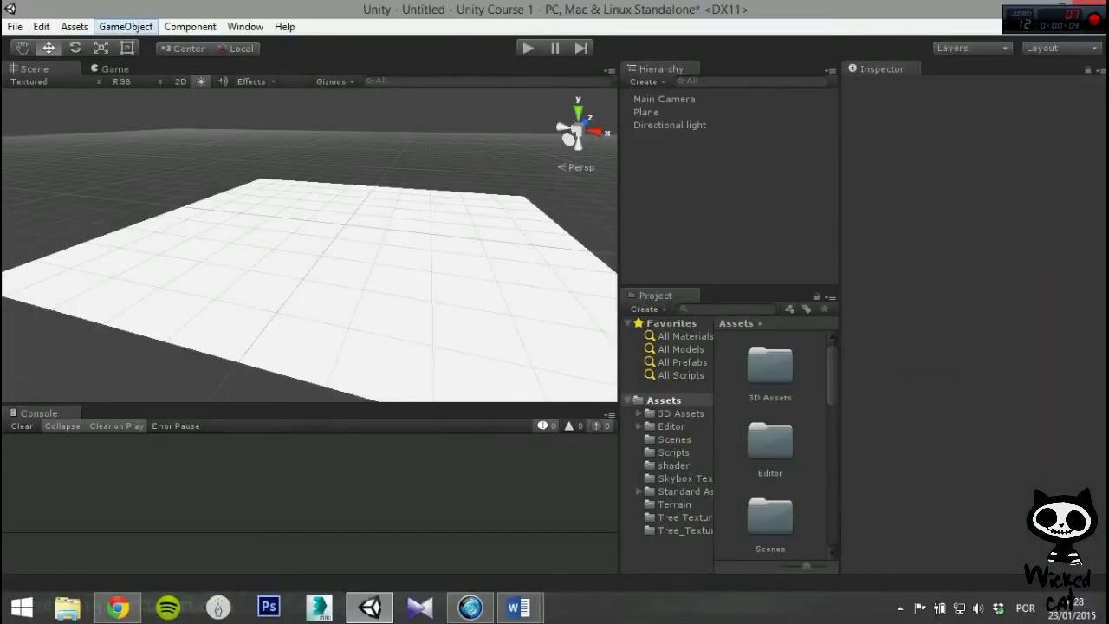
pyautogui.click(126, 26)
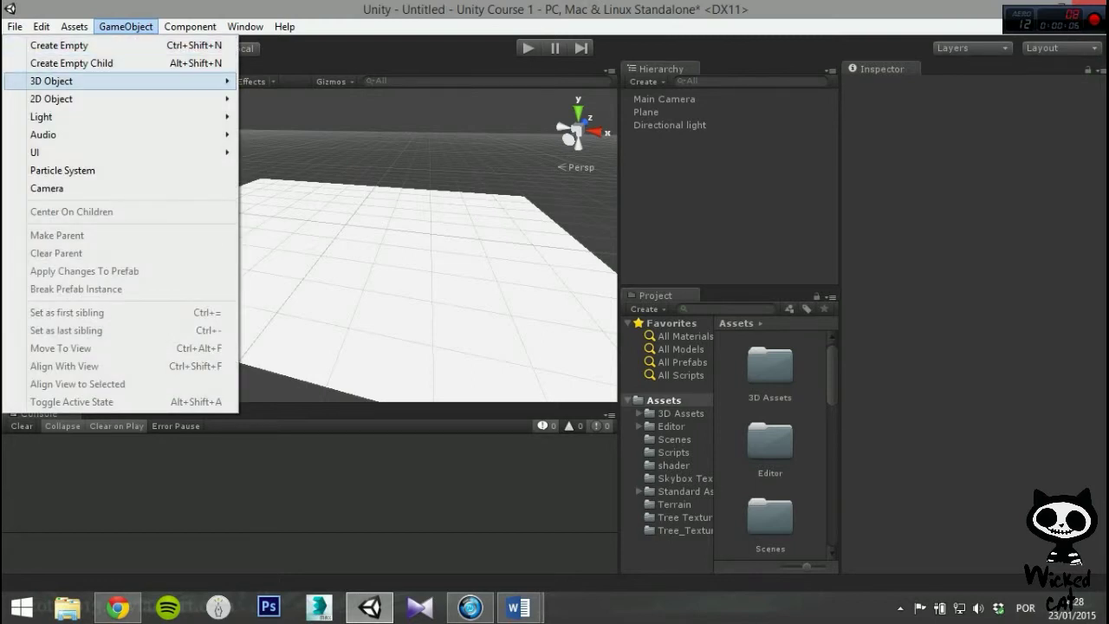
pyautogui.moveTo(121, 80)
pyautogui.click(278, 99)
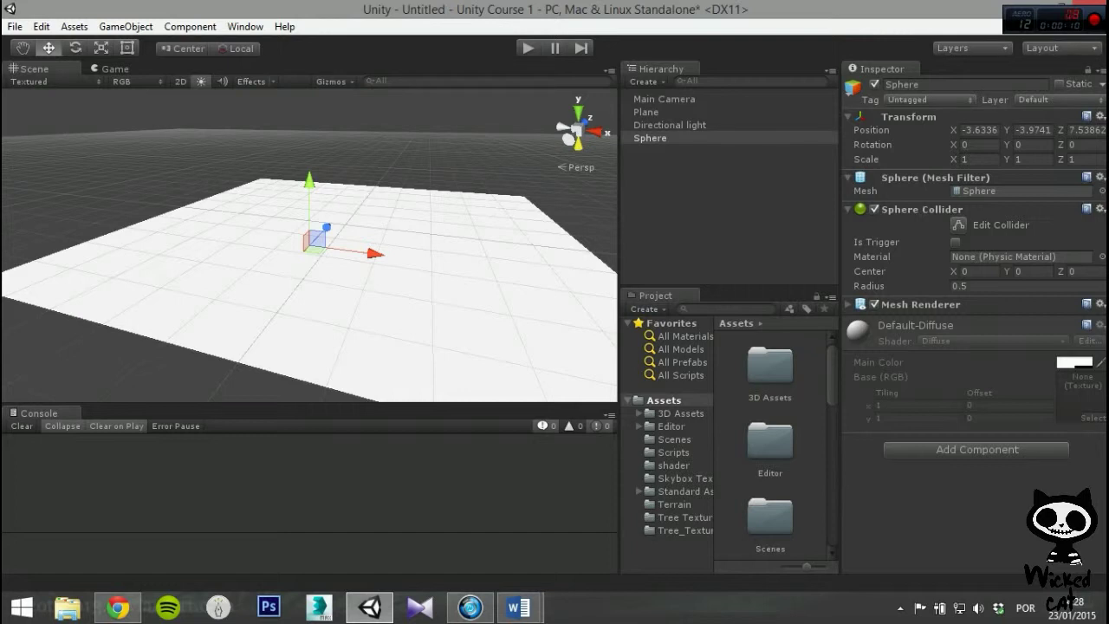
pyautogui.click(979, 130)
pyautogui.write('0')
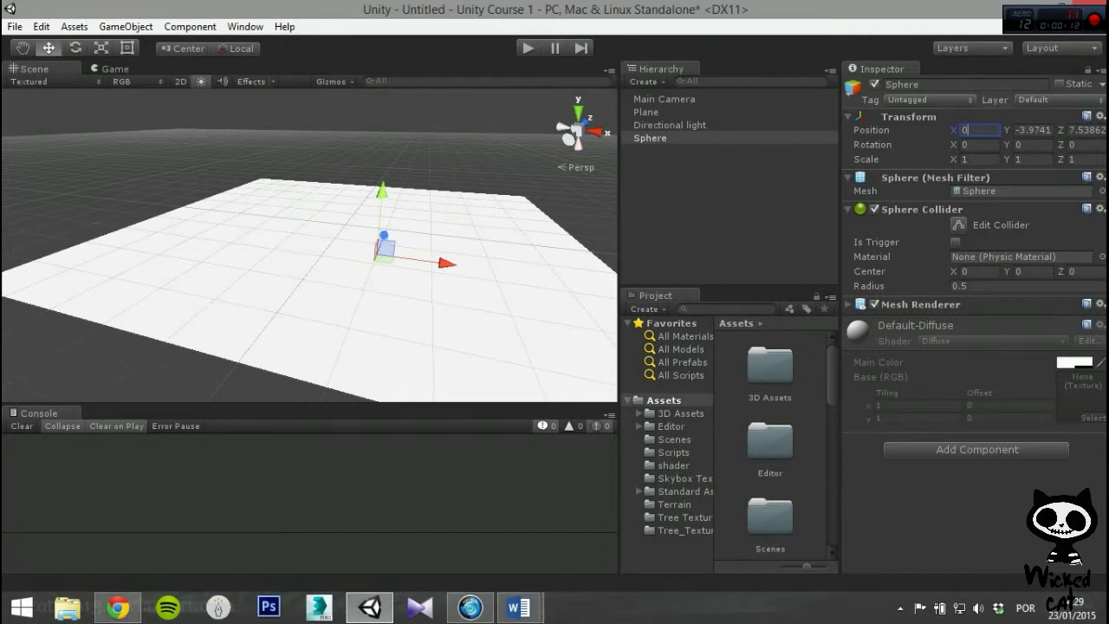
pyautogui.press('Tab')
pyautogui.write('0')
pyautogui.press('Tab')
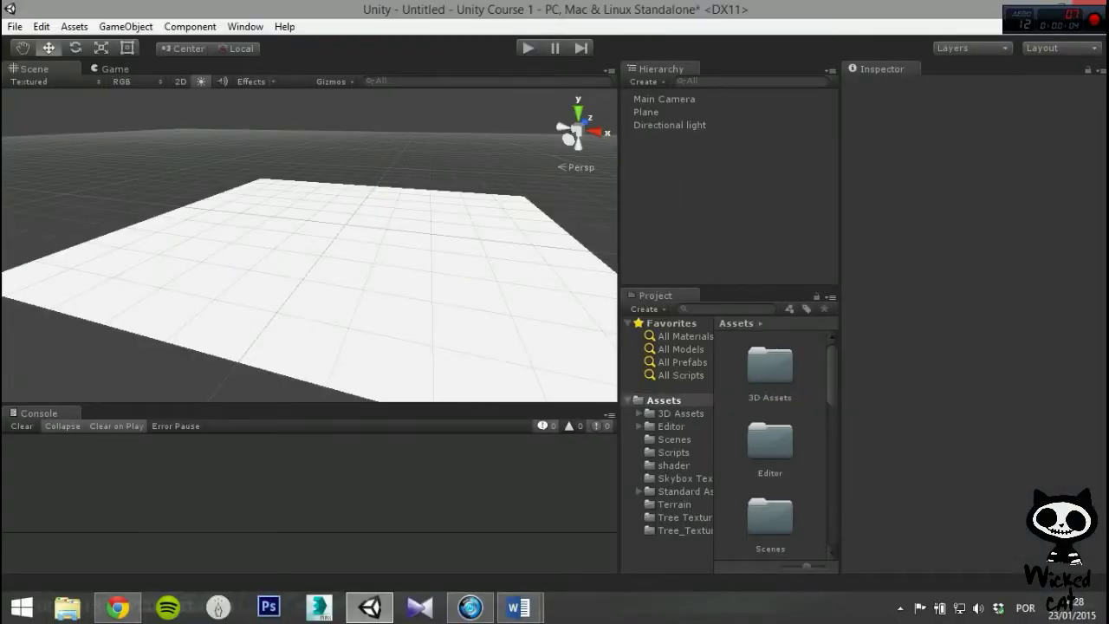
# Add a 3D sphere object to the scene.
pyautogui.click(126, 26)
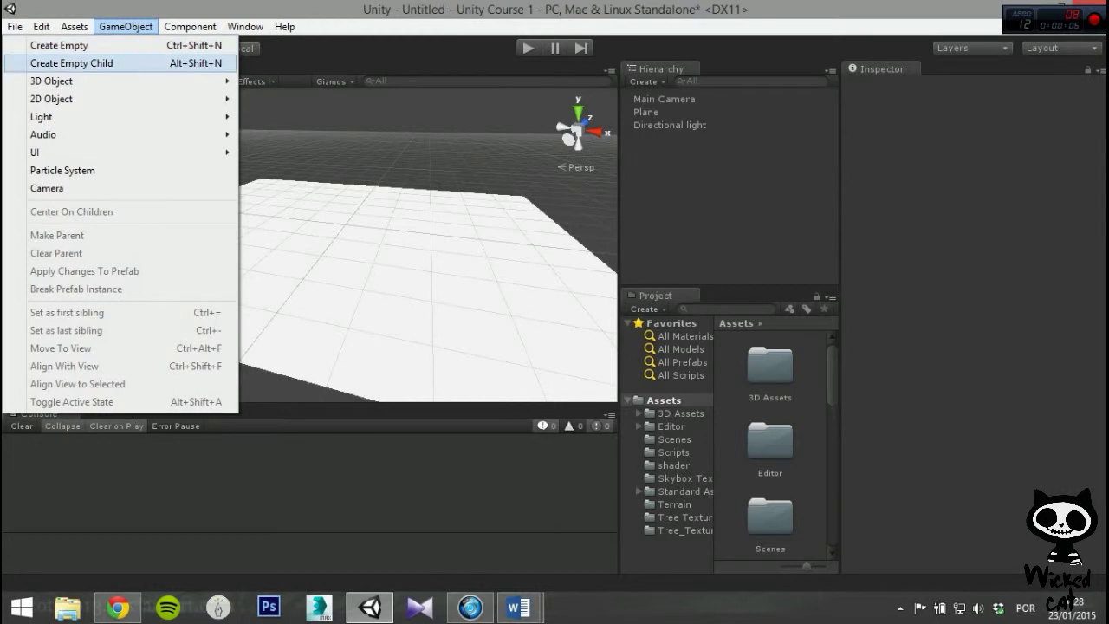
pyautogui.moveTo(52, 80)
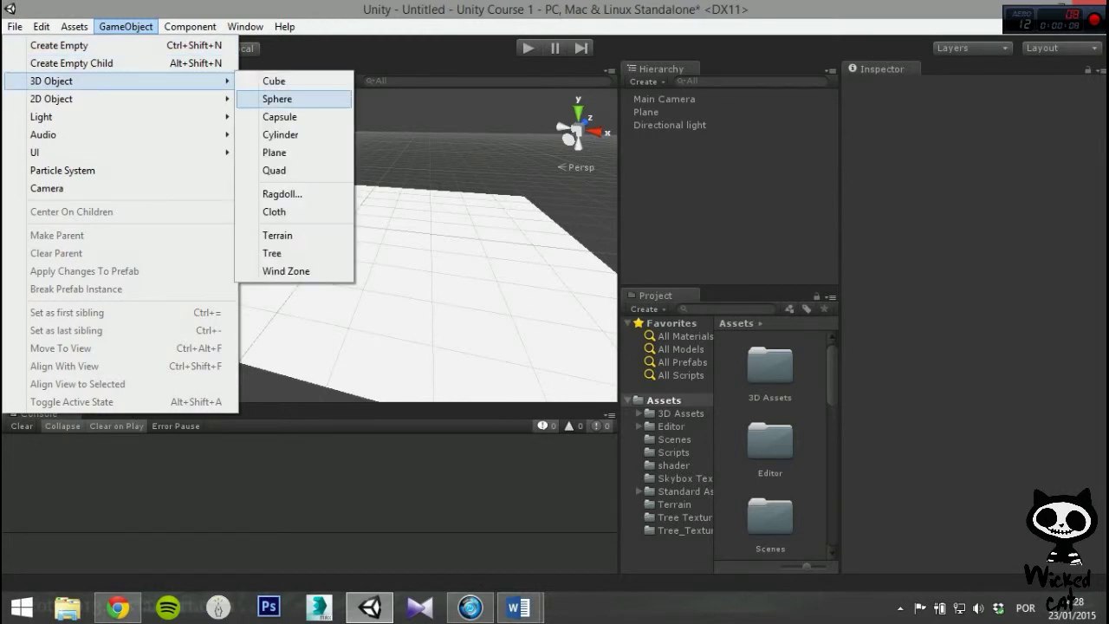
pyautogui.click(278, 99)
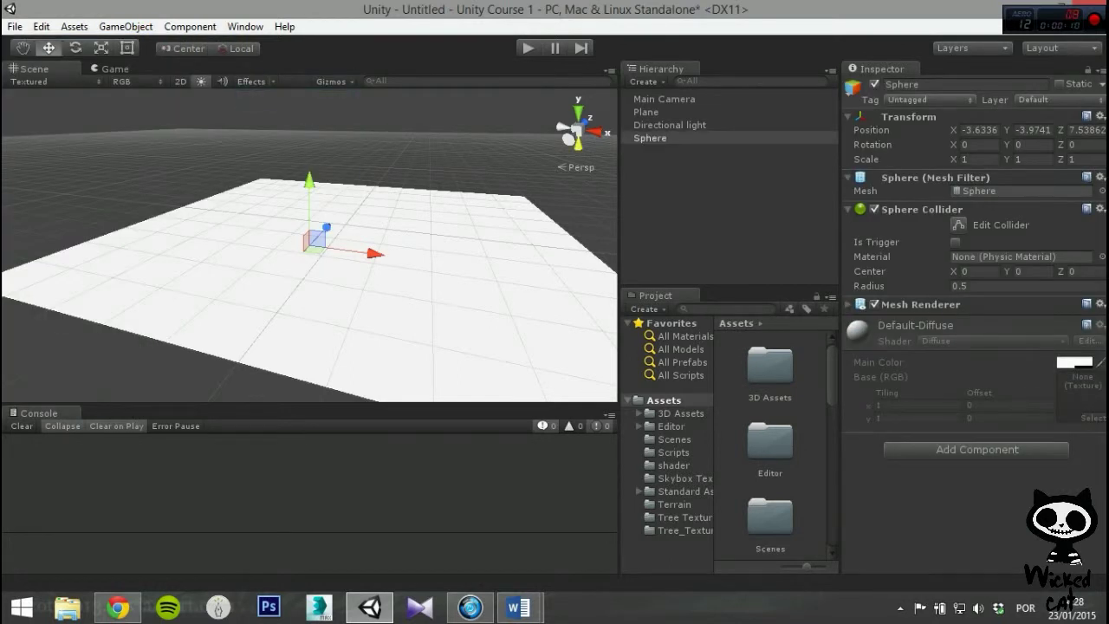
# Set the sphere's position to 0, 0, 0 and raise it above the plane to a Y position of about 2.09.
pyautogui.click(980, 130)
pyautogui.write('0')
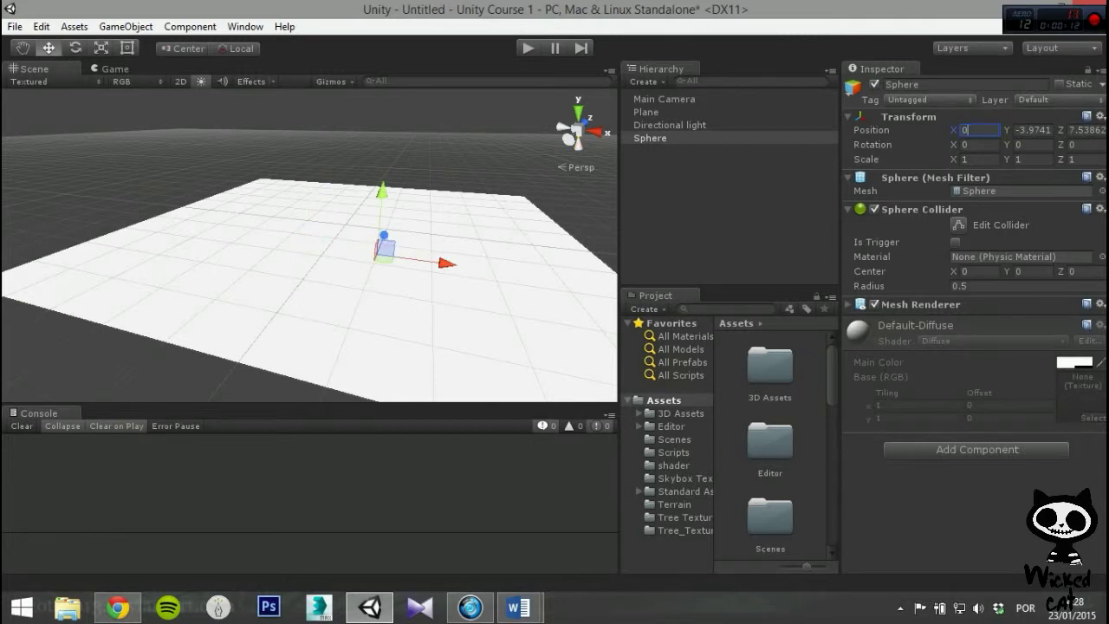
pyautogui.press('Tab')
pyautogui.write('0')
pyautogui.press('Tab')
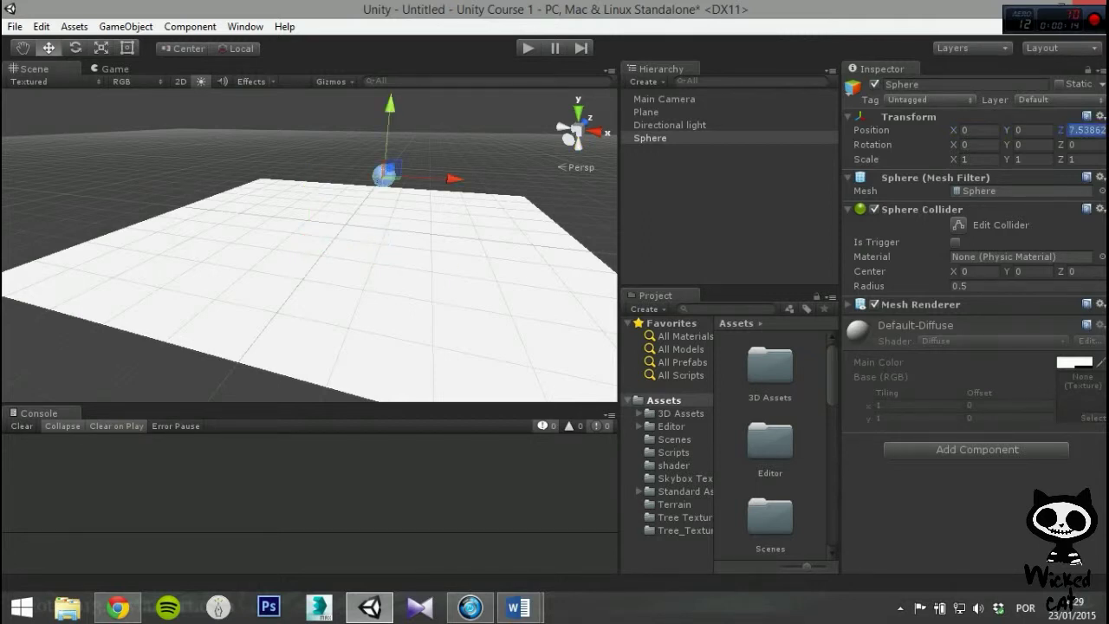
pyautogui.write('0')
pyautogui.moveTo(349, 161); pyautogui.dragTo(352, 68)
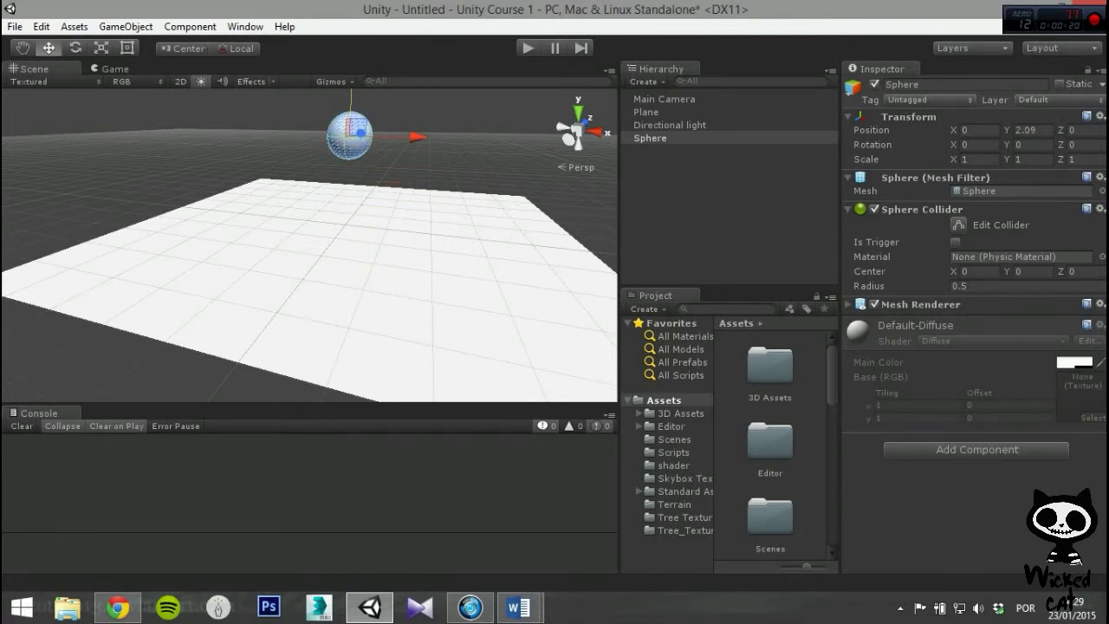
# Add a Rigidbody component to the sphere and run the scene briefly to test how it falls, stopping playback at the end.
pyautogui.click(977, 449)
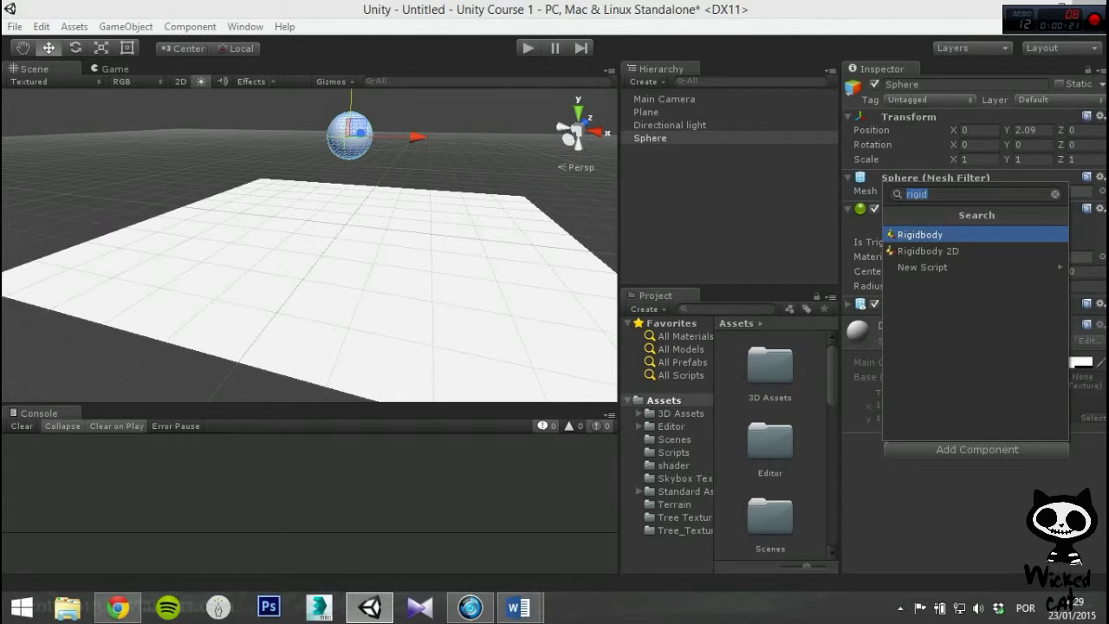
pyautogui.press('Down')
pyautogui.press('Down')
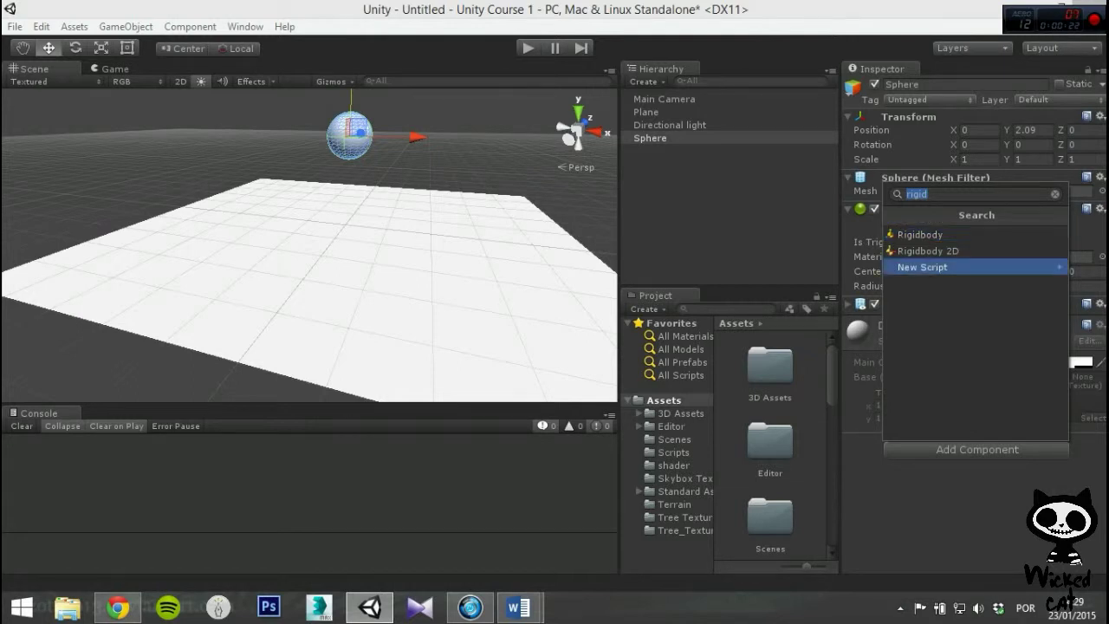
pyautogui.press('Up')
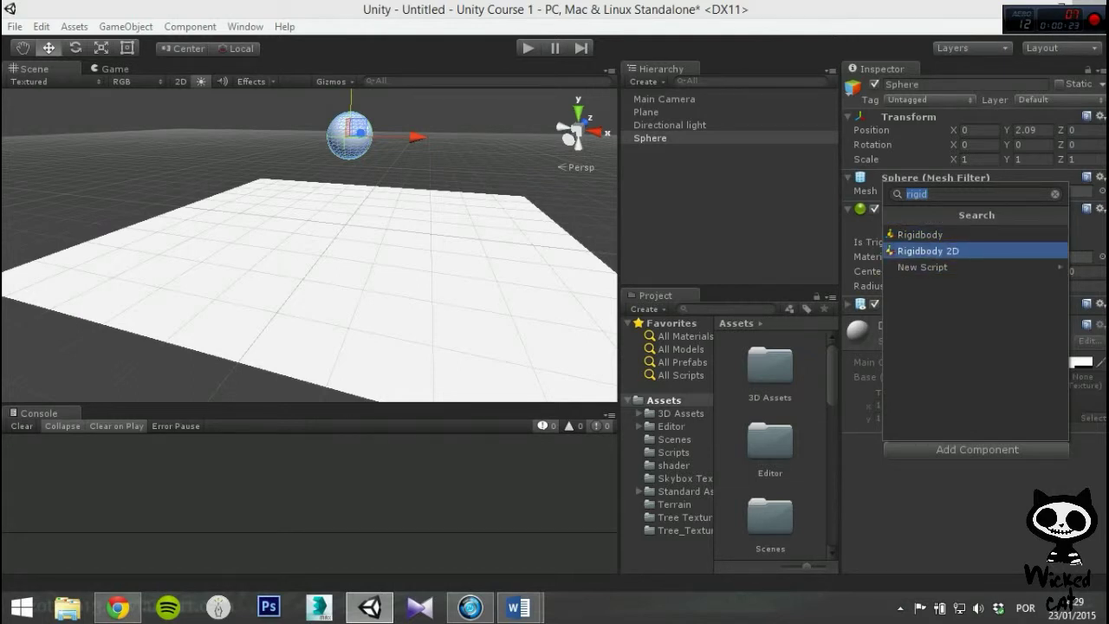
pyautogui.press('Up')
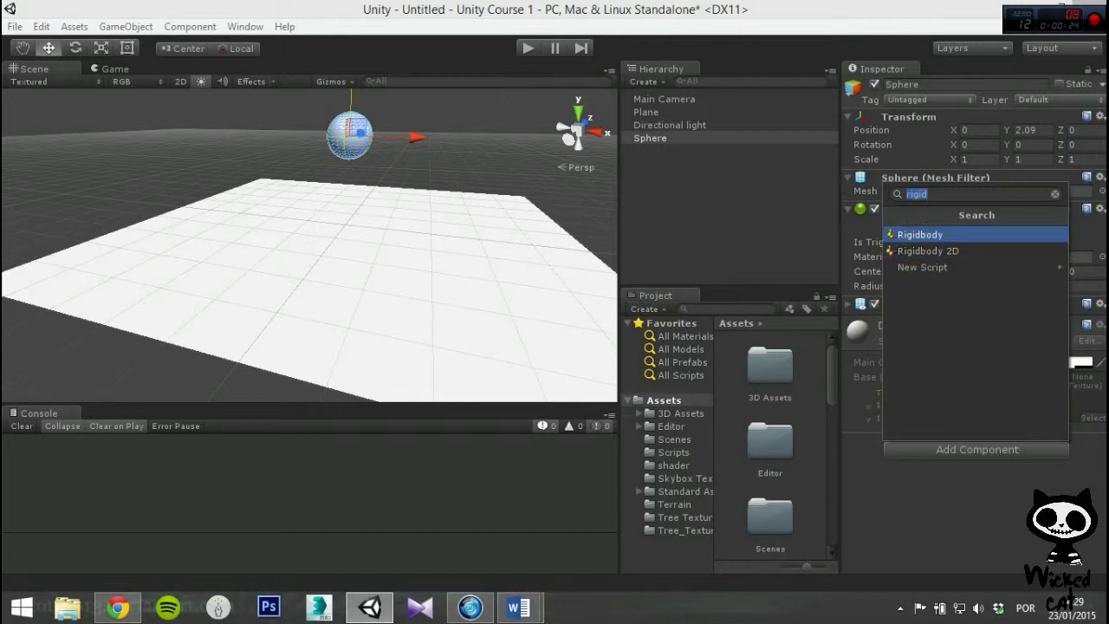
pyautogui.press('Down')
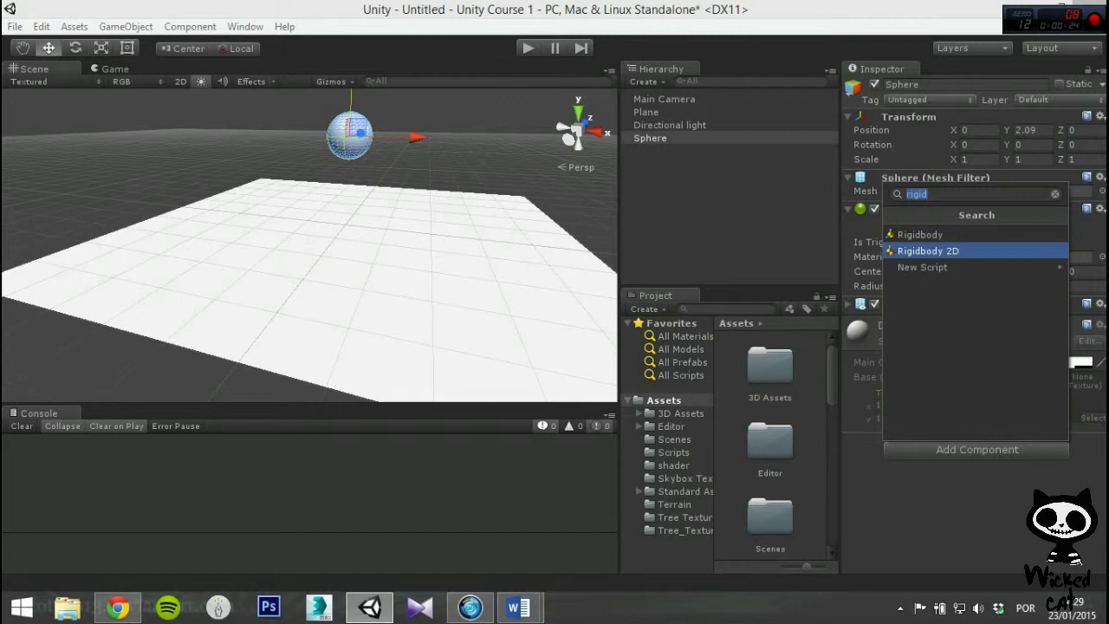
pyautogui.press('Up')
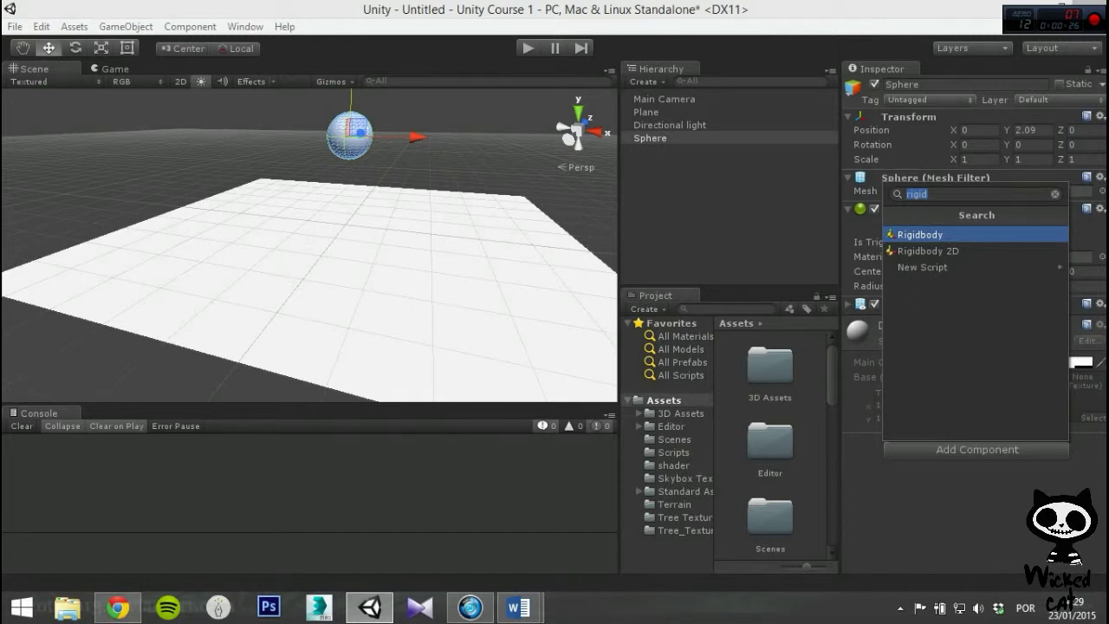
pyautogui.press('Return')
pyautogui.press('Return')
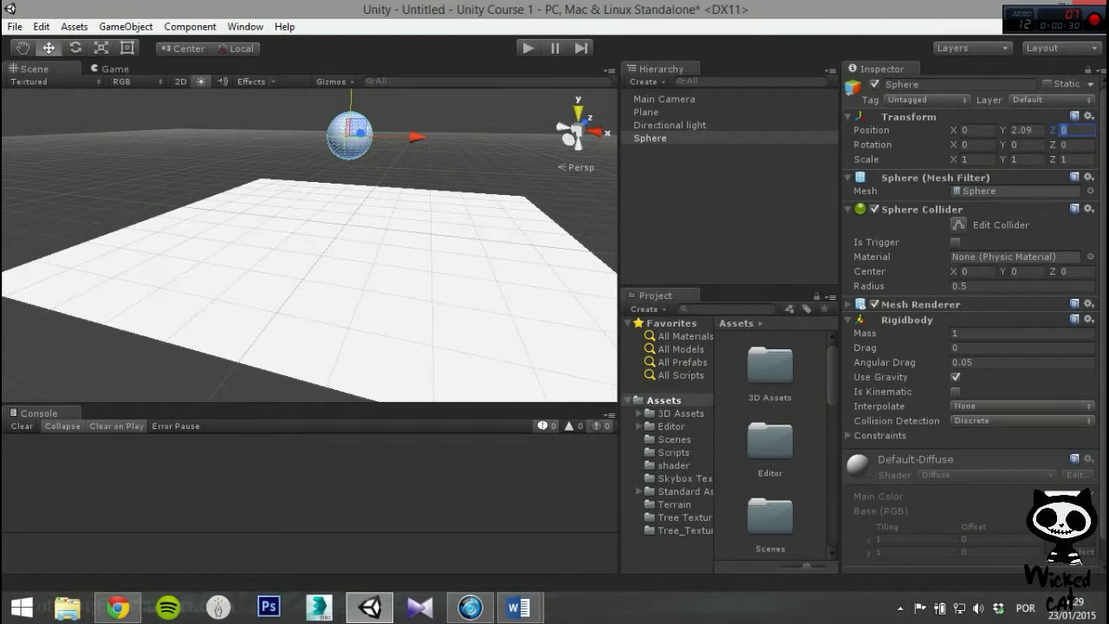
pyautogui.click(529, 49)
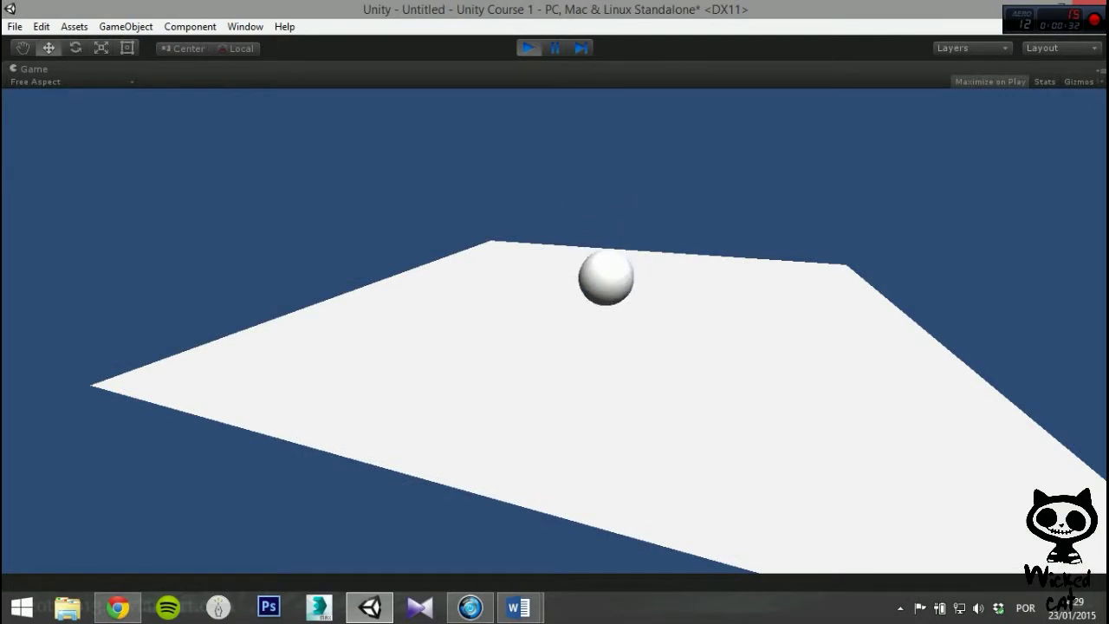
pyautogui.click(529, 48)
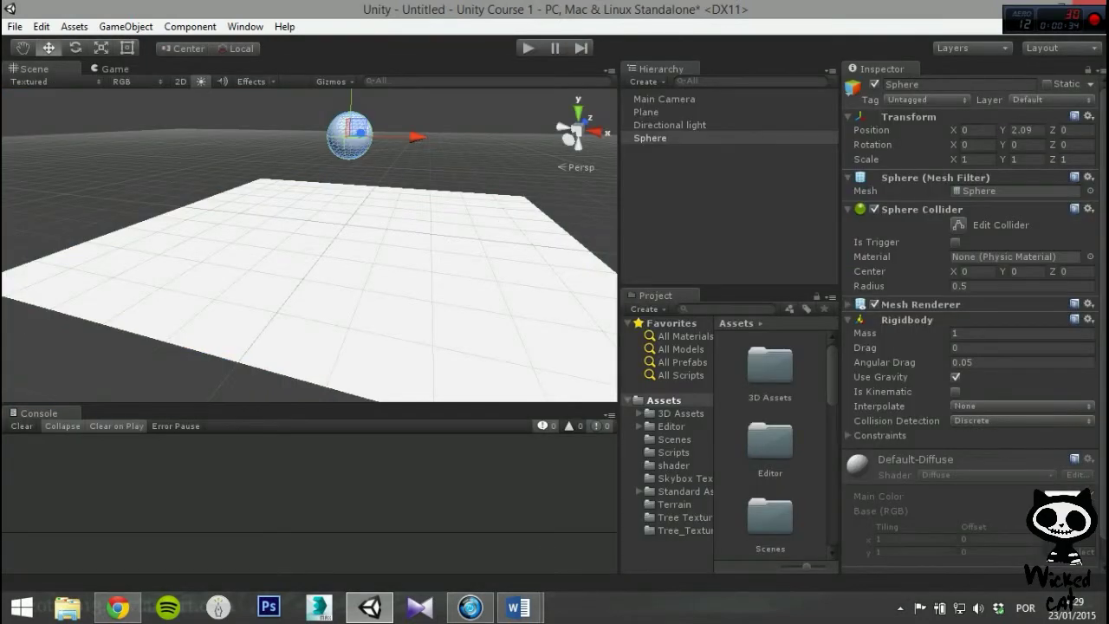
# Try a Rigidbody mass of 3.26 on the sphere and set it back to 1.
pyautogui.moveTo(866, 334); pyautogui.dragTo(928, 333)
pyautogui.click(975, 334)
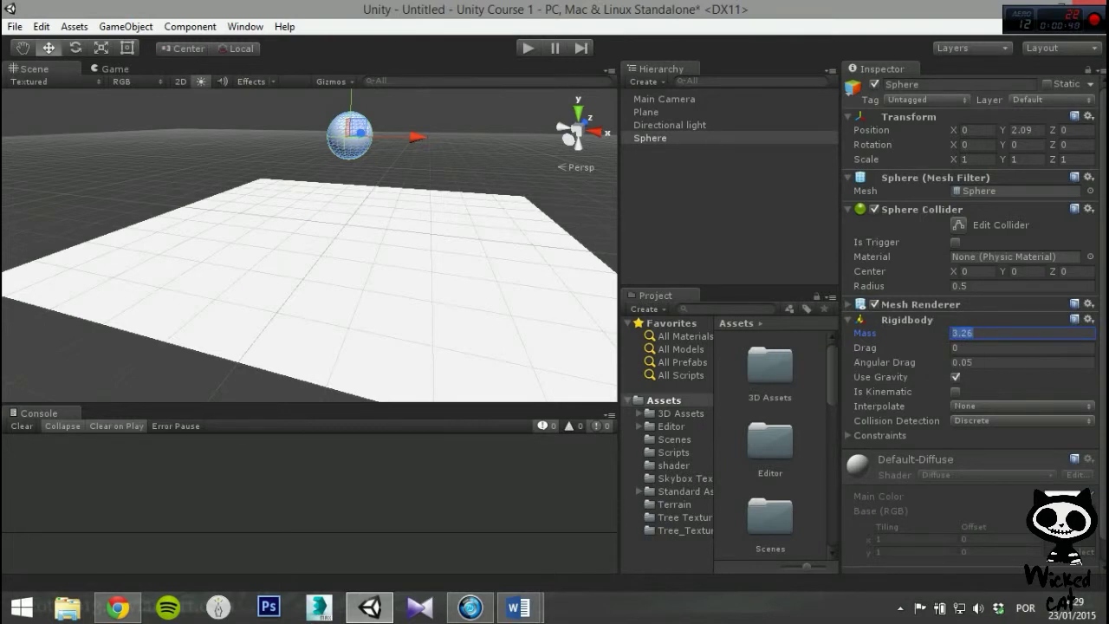
pyautogui.write('1')
# Try a Rigidbody drag of 0.03 on the sphere and set it back to 0, leaving the angular drag as is.
pyautogui.moveTo(888, 348); pyautogui.dragTo(865, 348)
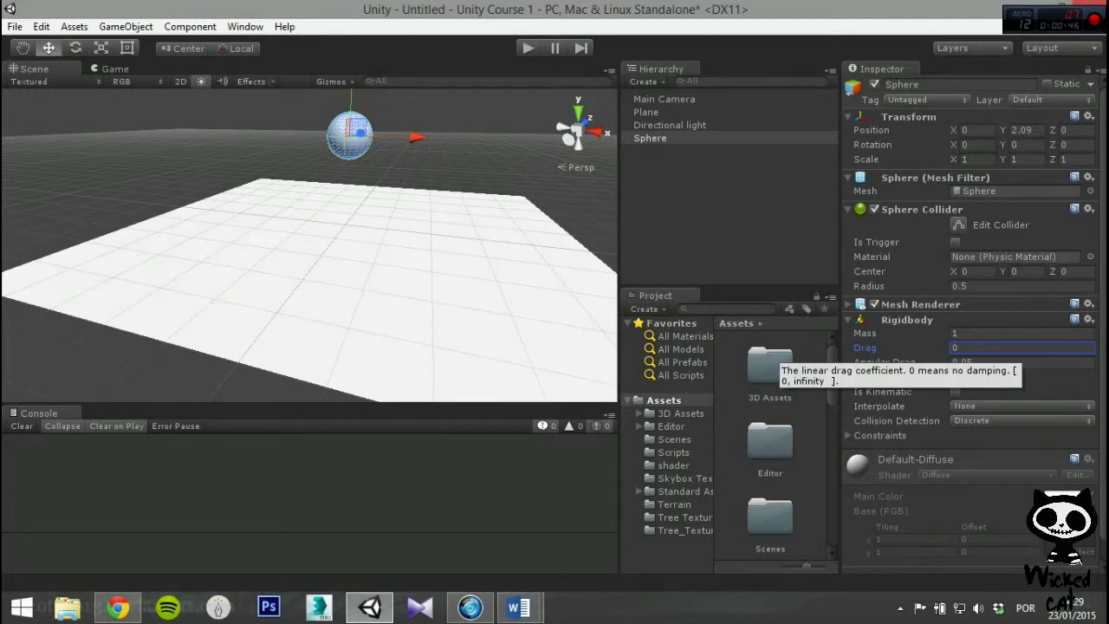
pyautogui.moveTo(865, 347); pyautogui.dragTo(866, 347)
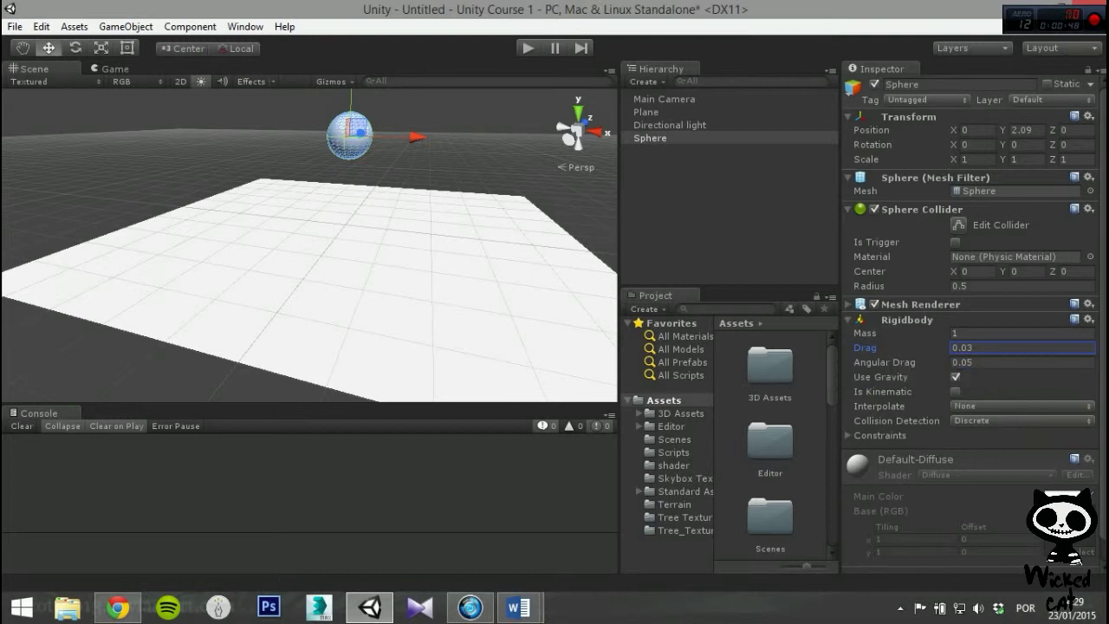
pyautogui.click(873, 362)
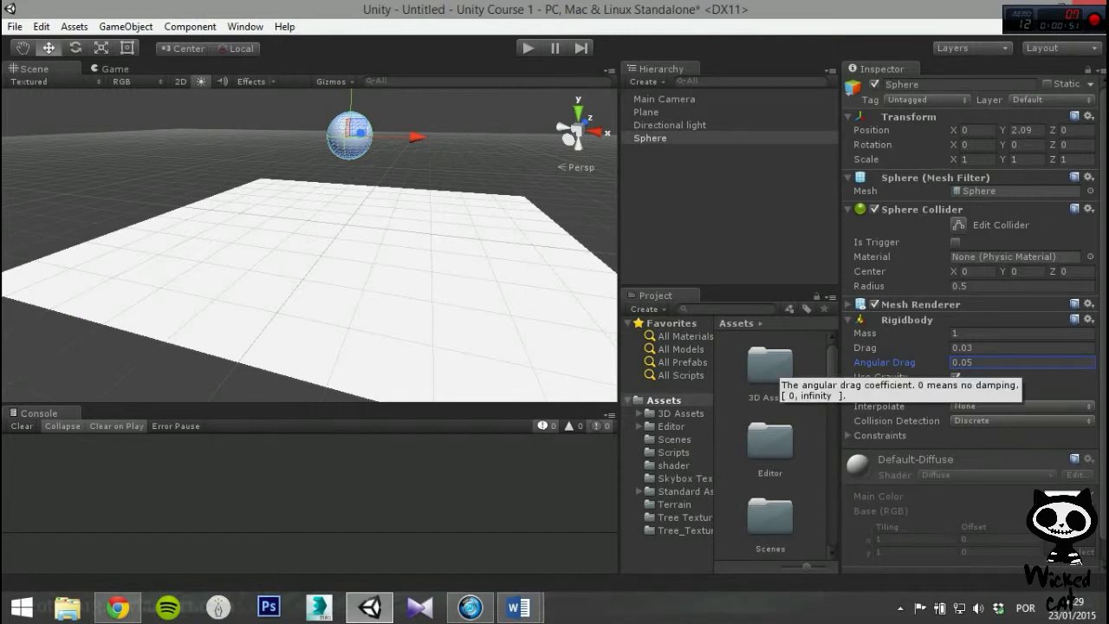
pyautogui.click(979, 348)
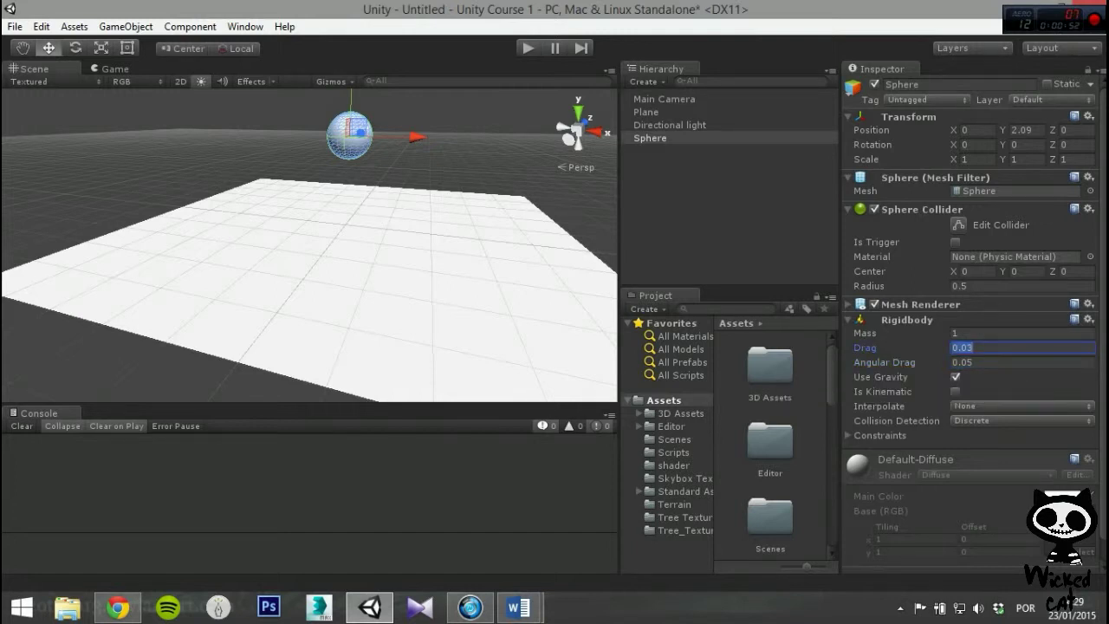
pyautogui.write('0')
pyautogui.click(979, 362)
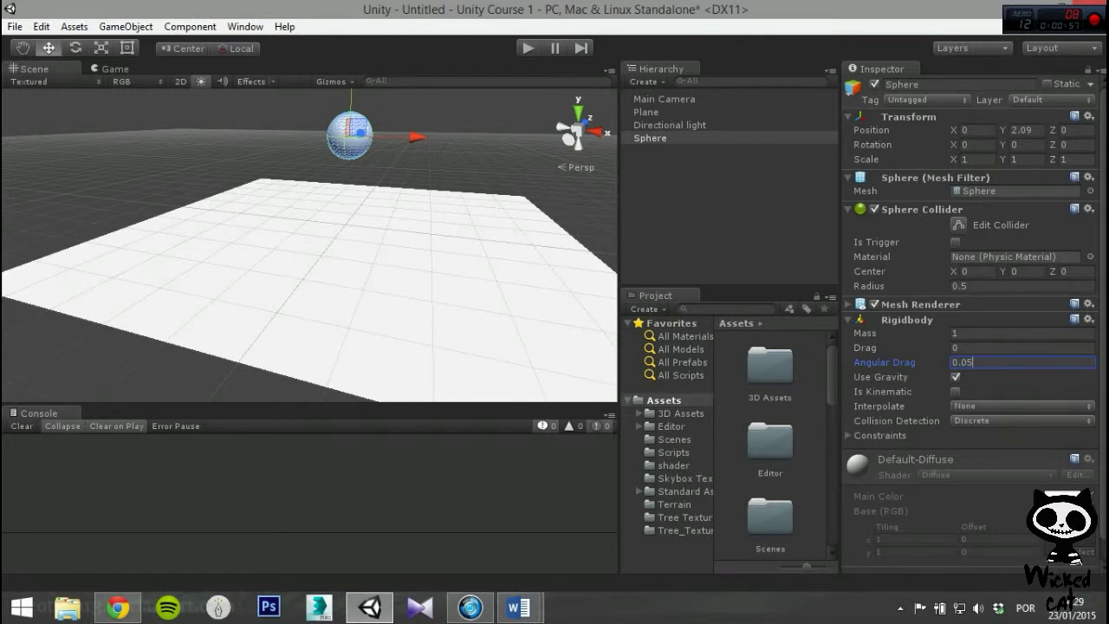
# Turn off Use Gravity on the sphere's Rigidbody and test the scene in play mode, stopping playback at the end.
pyautogui.press('Tab')
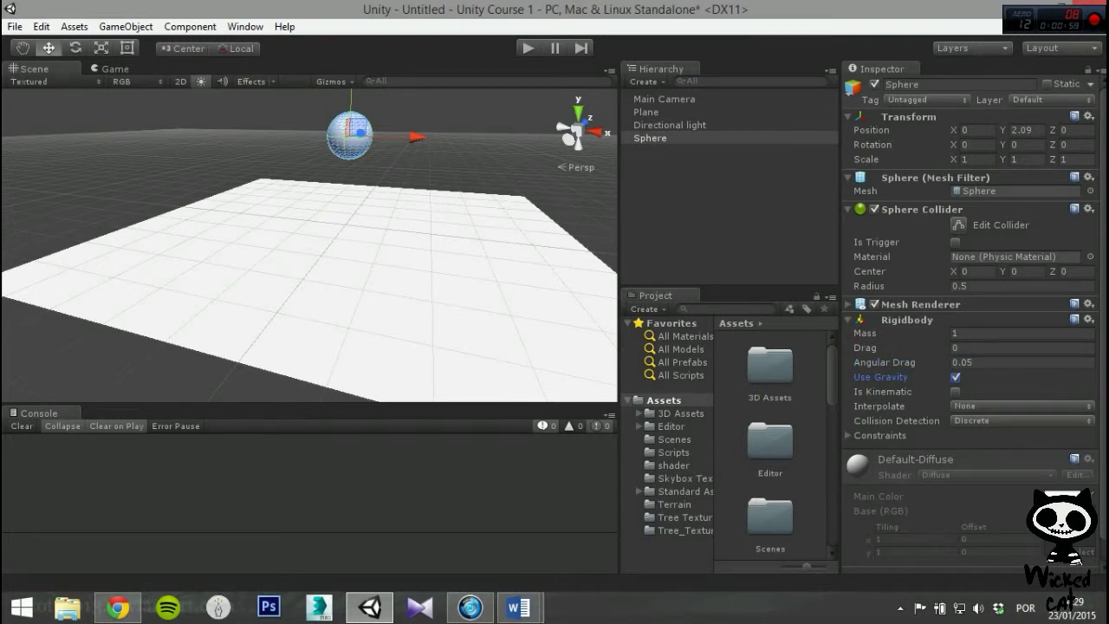
pyautogui.press('space')
pyautogui.hotkey('ctrl', 'p')
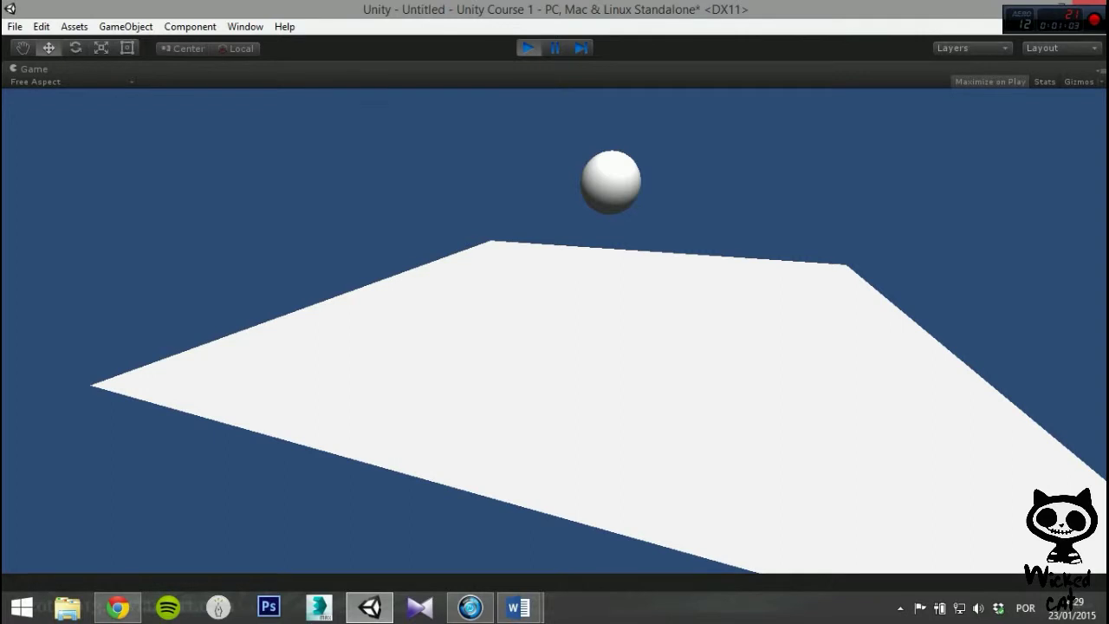
pyautogui.click(528, 47)
# Turn Use Gravity back on for the sphere and test the scene again, stopping playback at the end.
pyautogui.click(956, 377)
pyautogui.hotkey('ctrl', 'p')
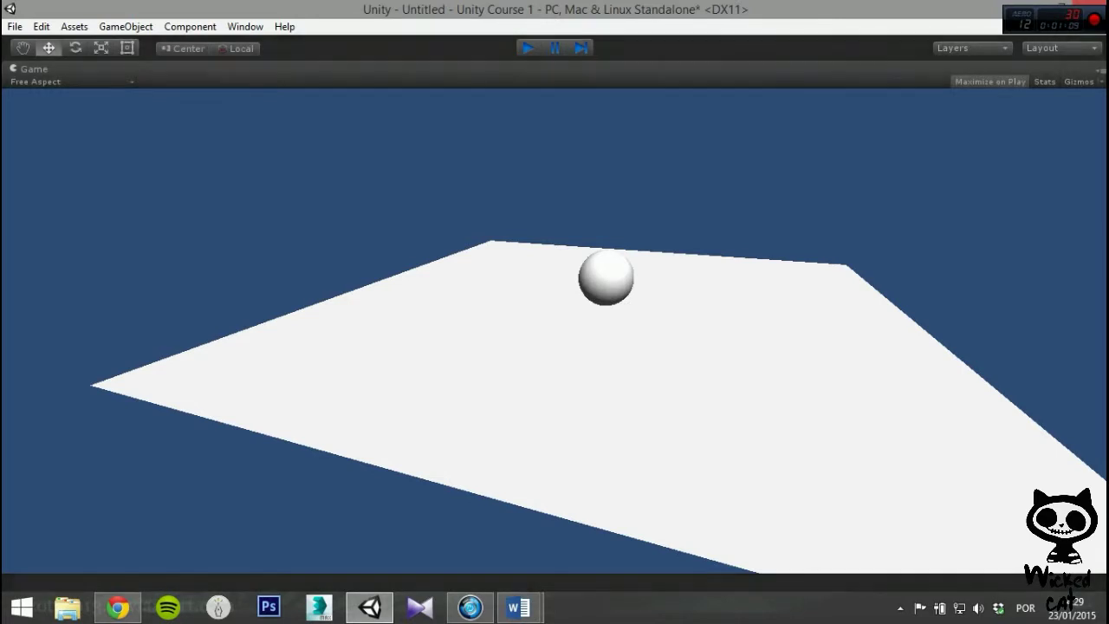
pyautogui.hotkey('ctrl', 'p')
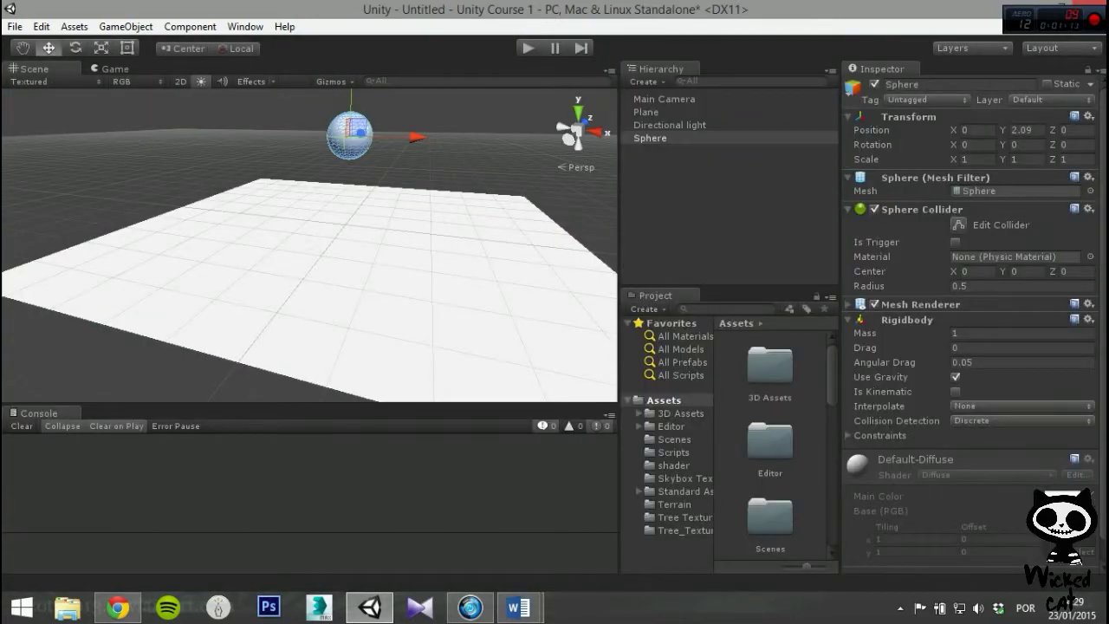
# Enable Is Kinematic on the sphere's Rigidbody and test the scene in play mode, stopping playback at the end.
pyautogui.click(956, 392)
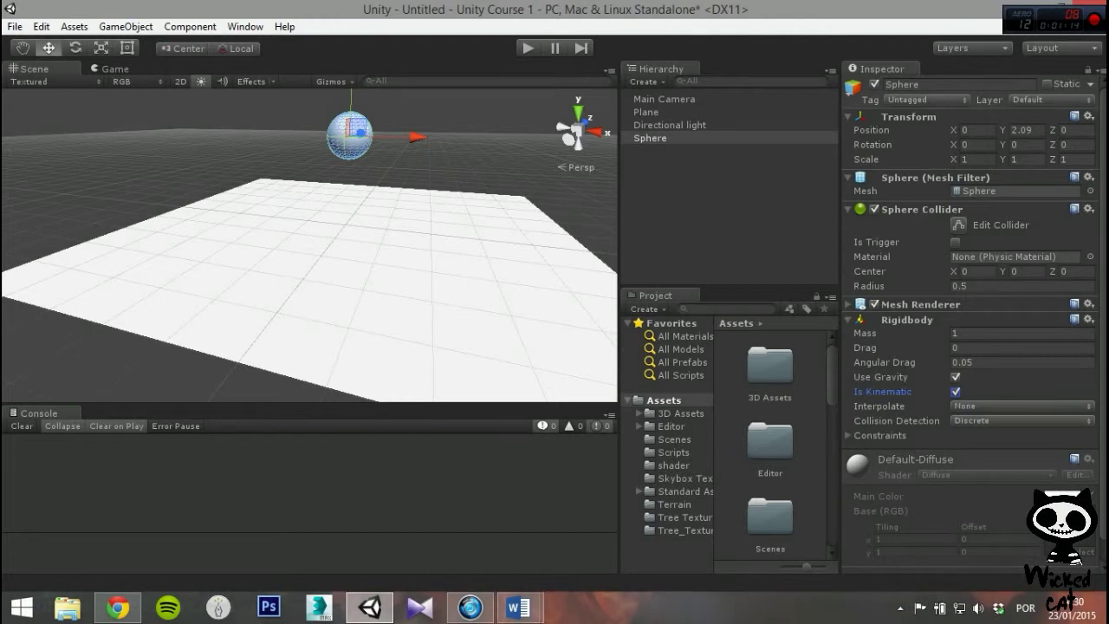
pyautogui.hotkey('ctrl', 'p')
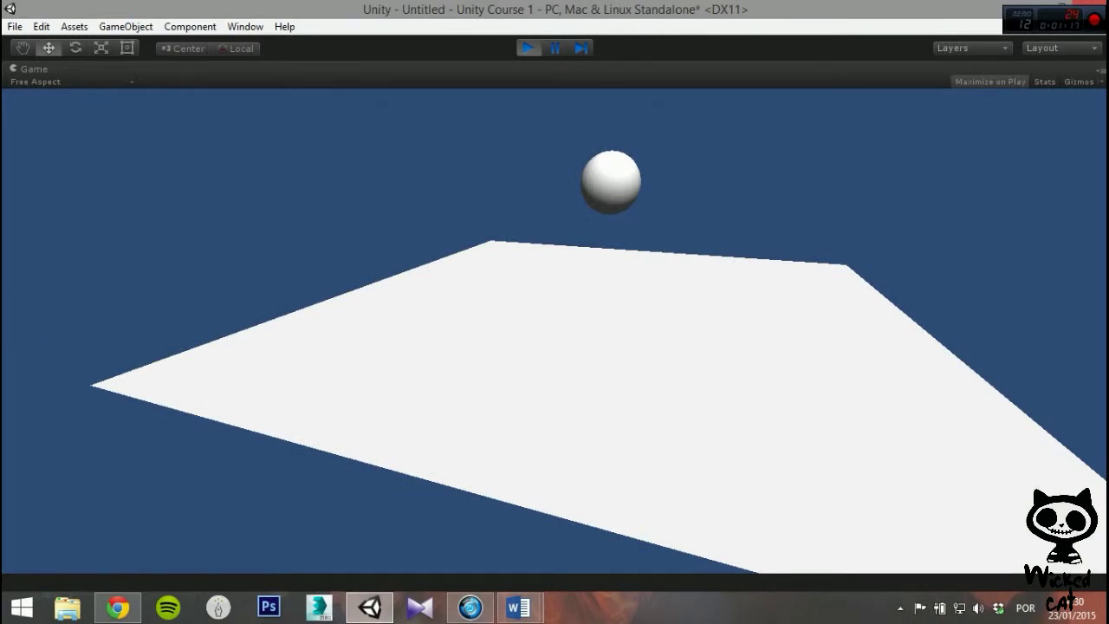
pyautogui.hotkey('ctrl', 'p')
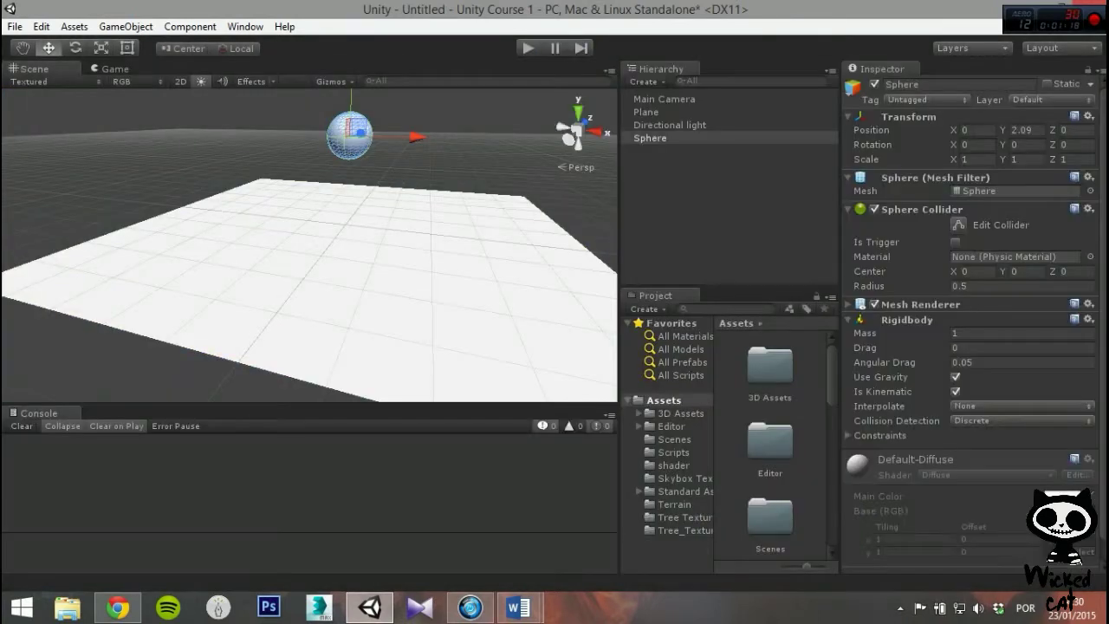
# Disable Is Kinematic on the sphere's Rigidbody and run the scene once more, stopping playback at the end.
pyautogui.click(955, 392)
pyautogui.hotkey('ctrl', 'p')
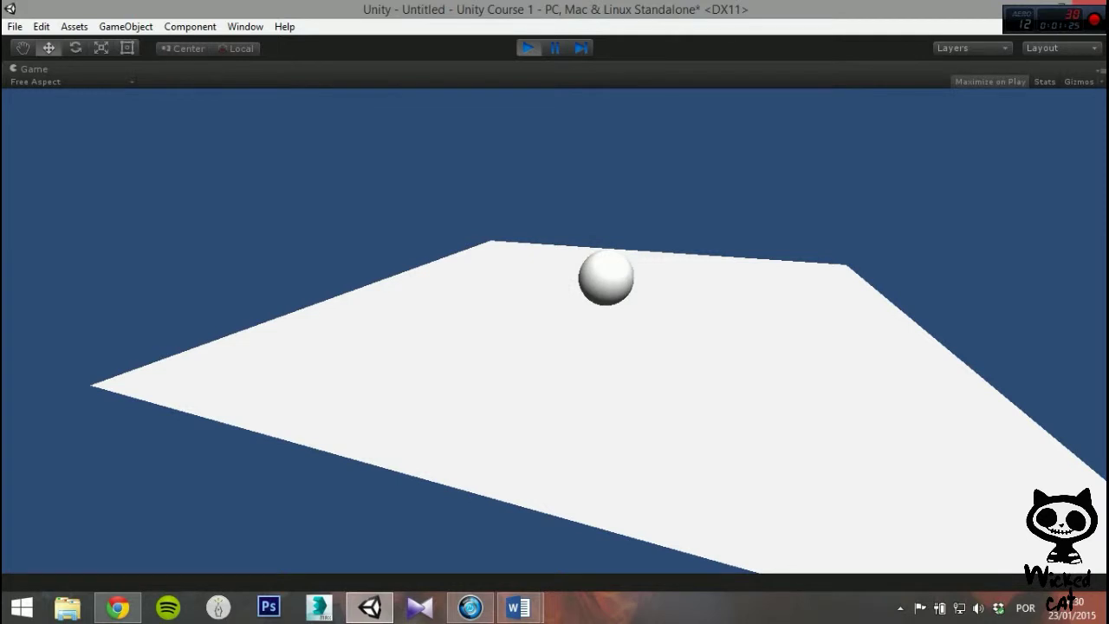
pyautogui.hotkey('ctrl', 'p')
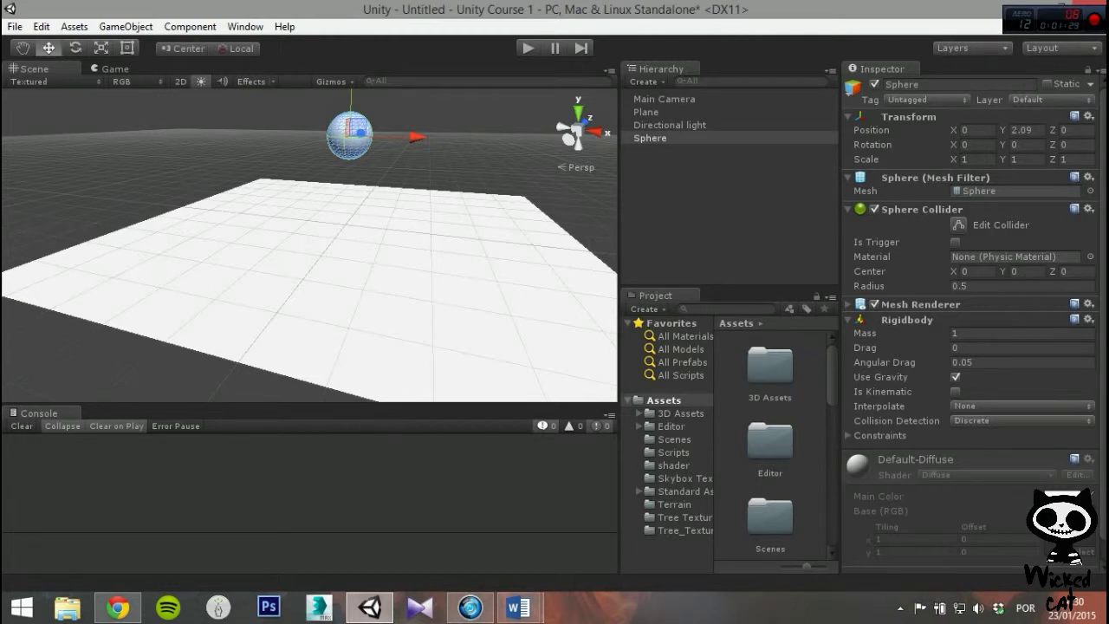
# Cycle the sphere Rigidbody's Interpolate setting through Interpolate and Extrapolate, then return it to None.
pyautogui.click(1023, 406)
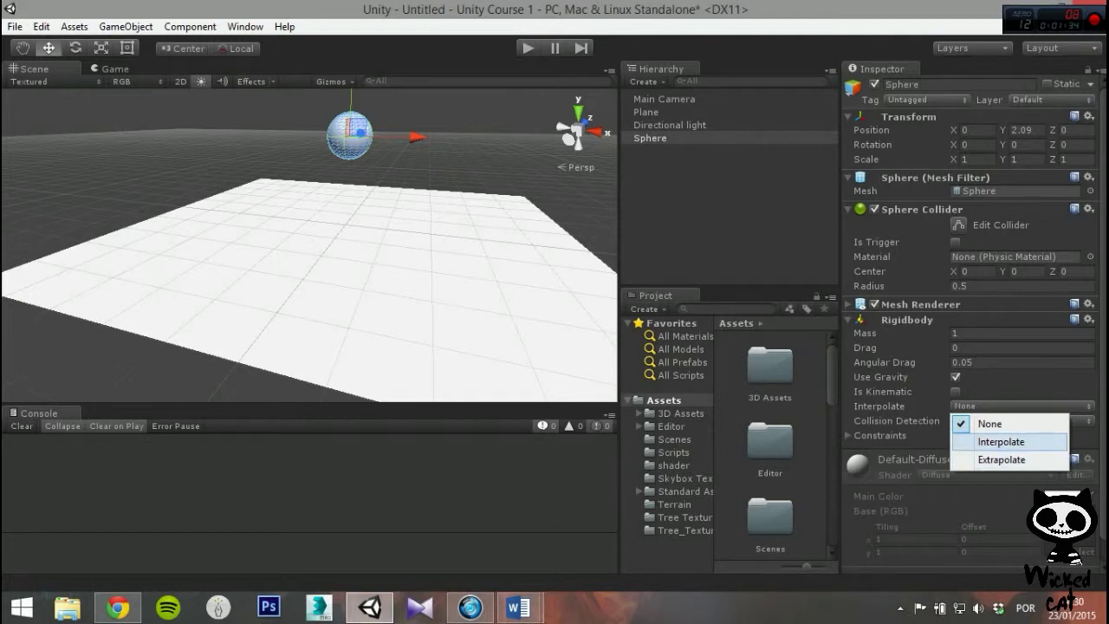
pyautogui.click(1001, 441)
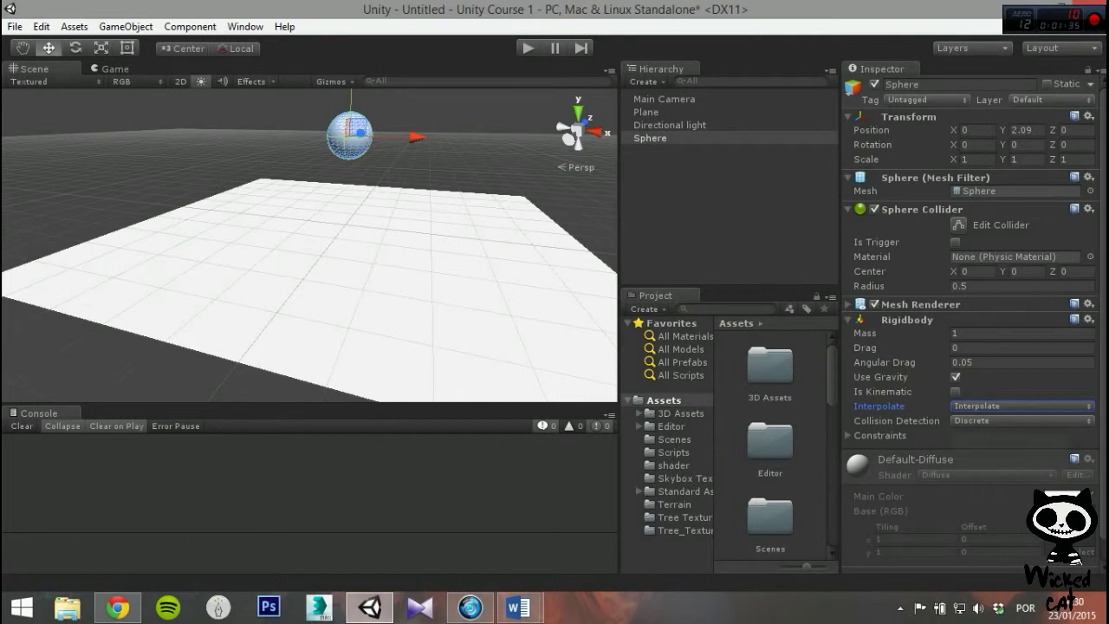
pyautogui.click(1023, 406)
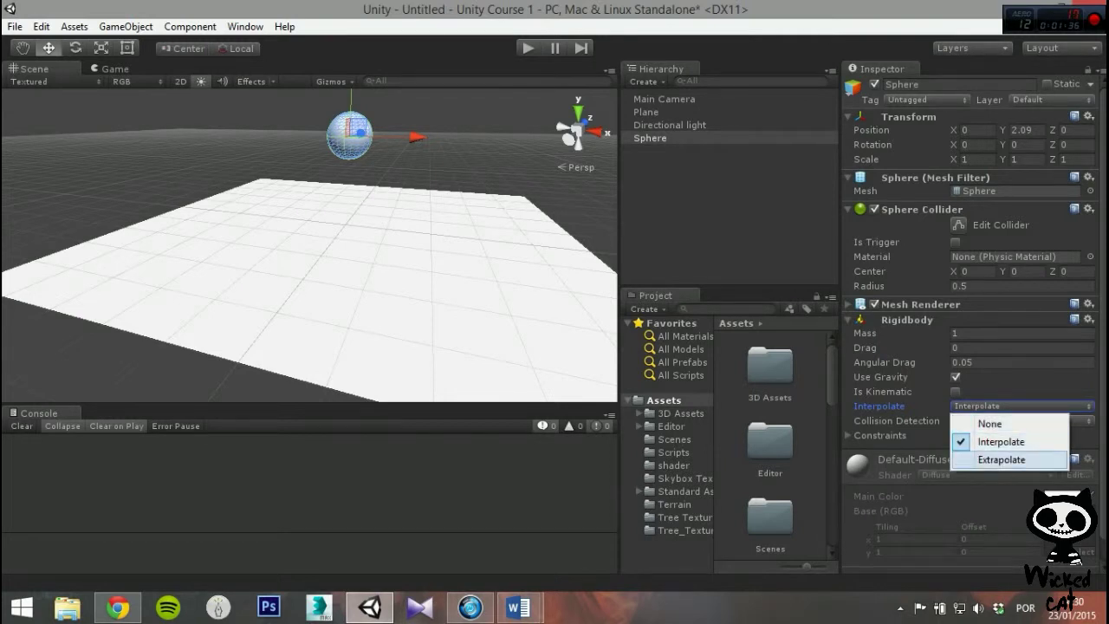
pyautogui.click(997, 456)
pyautogui.click(1023, 405)
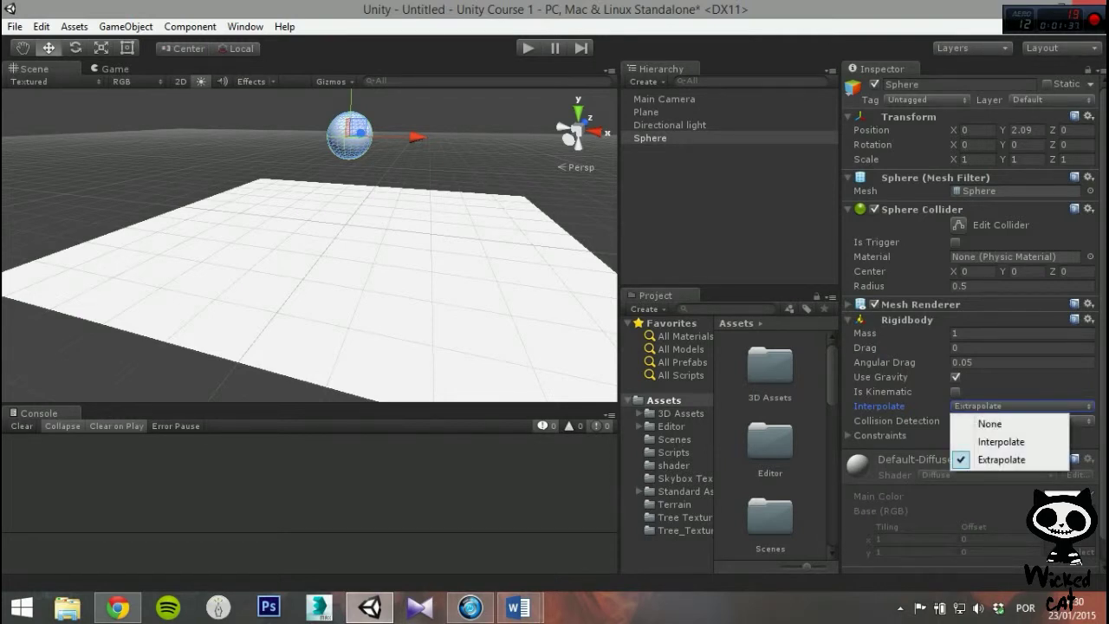
pyautogui.click(991, 424)
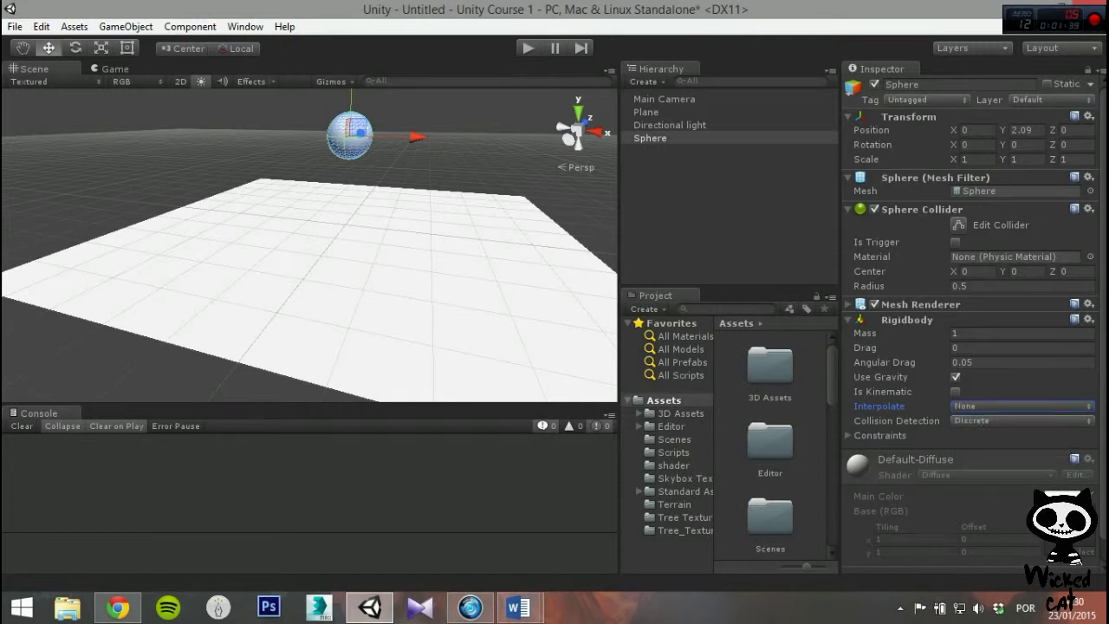
# Switch the Rigidbody's Collision Detection to Continuous and Continuous Dynamic in turn, finishing on Discrete.
pyautogui.click(1023, 421)
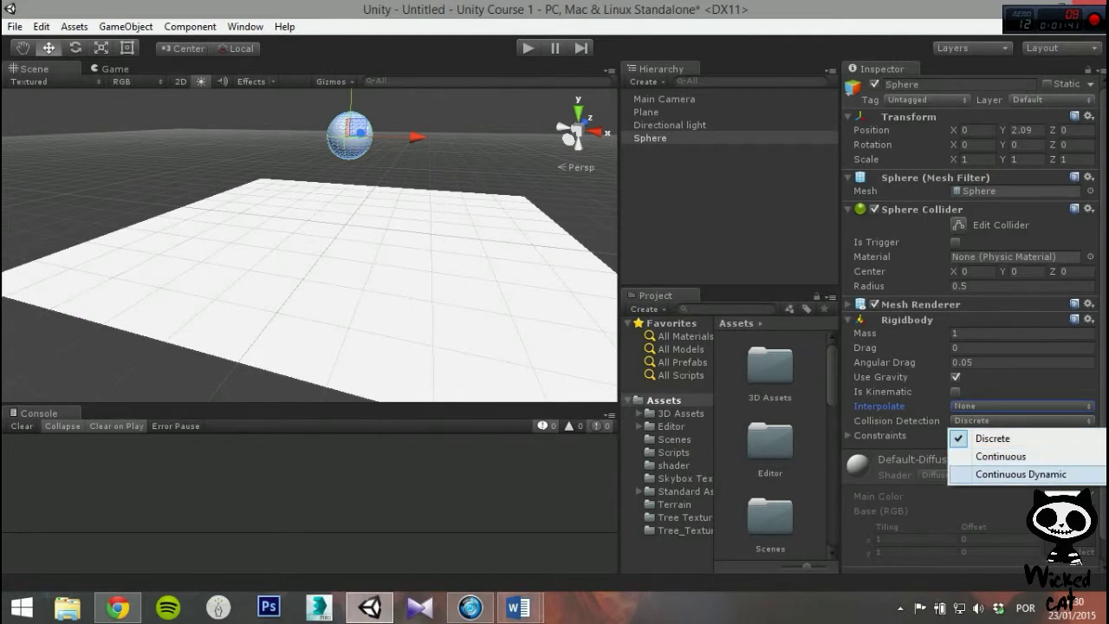
pyautogui.click(1001, 456)
pyautogui.click(1023, 420)
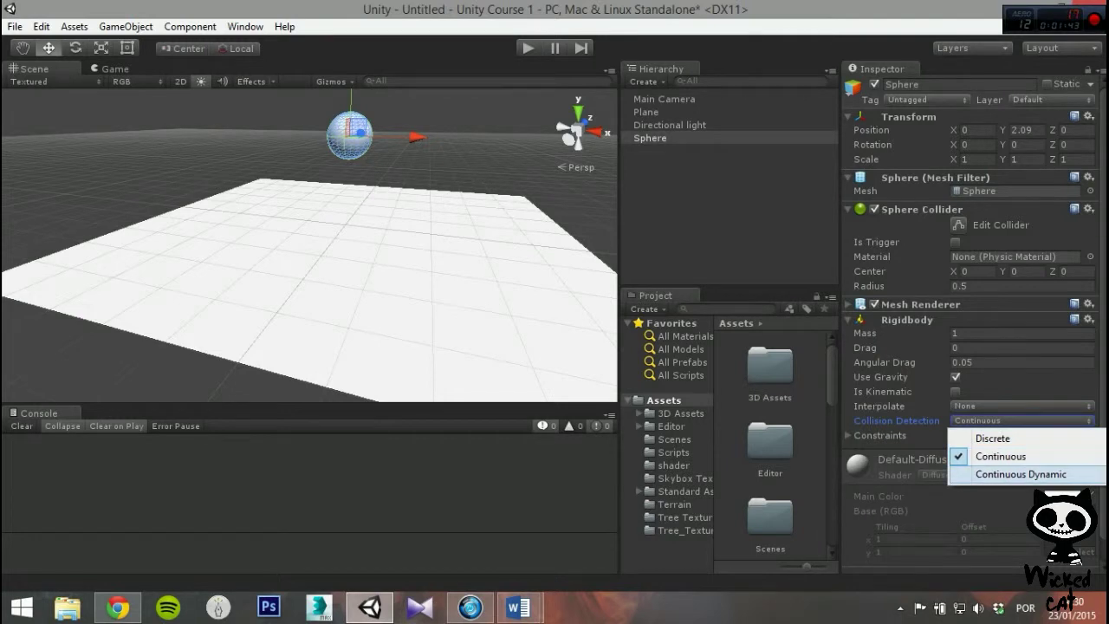
pyautogui.click(1005, 474)
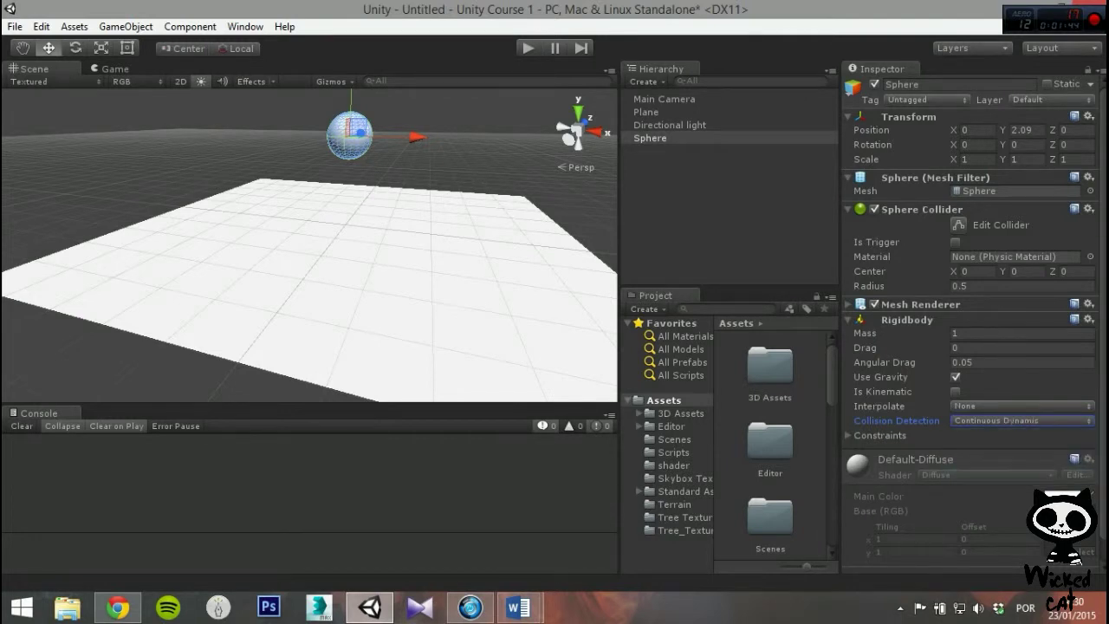
pyautogui.click(1023, 420)
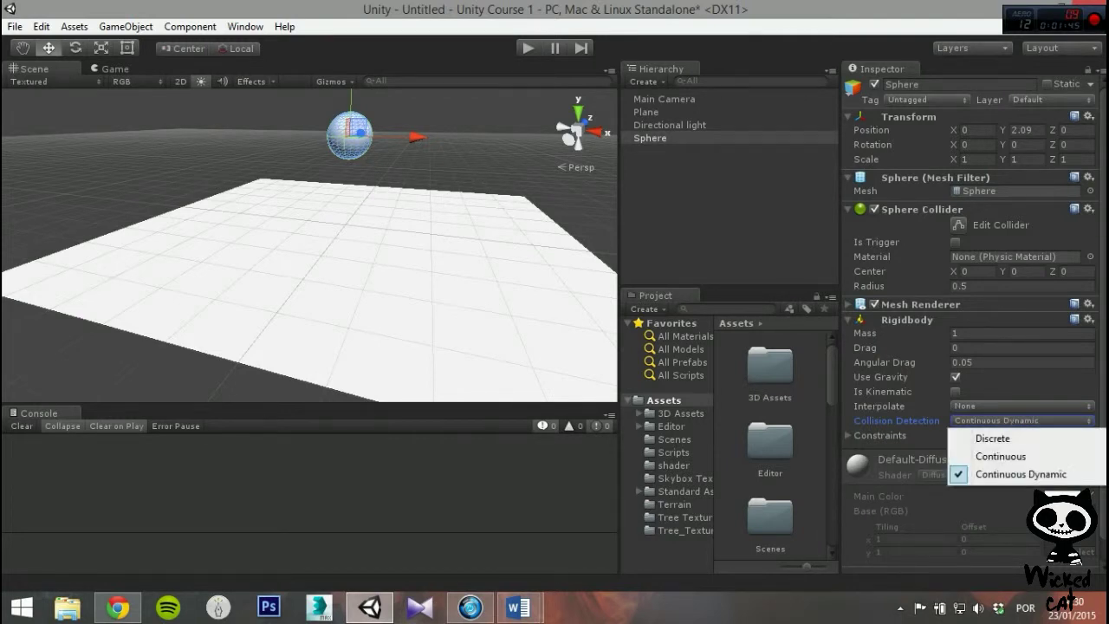
pyautogui.click(992, 438)
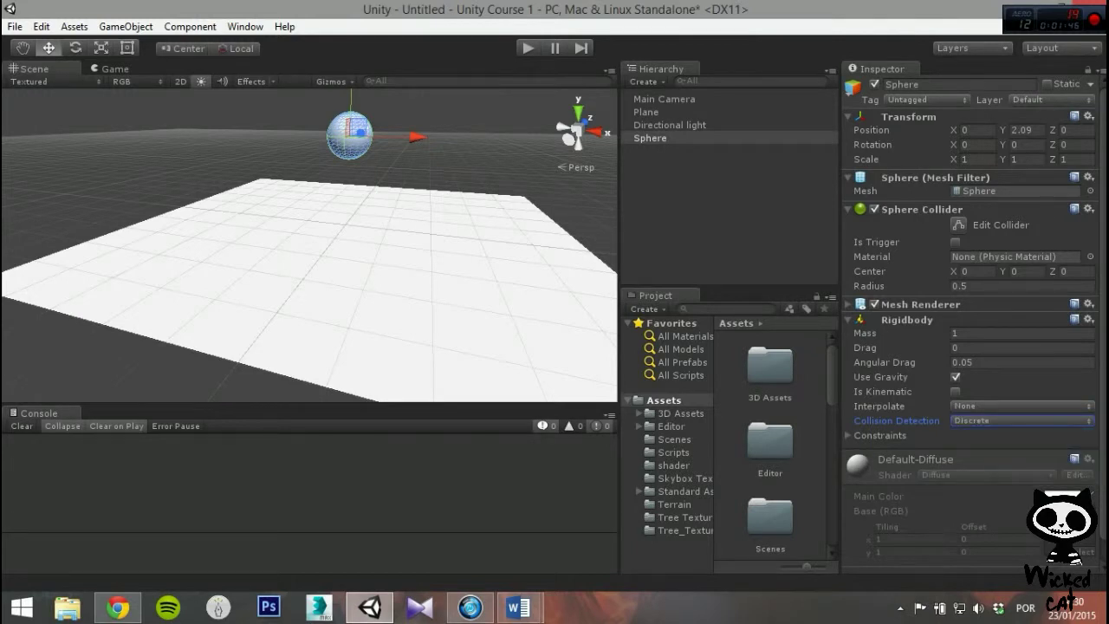
# Freeze the sphere's Y position in the Rigidbody constraints and test the scene in play mode, stopping playback at the end.
pyautogui.click(849, 436)
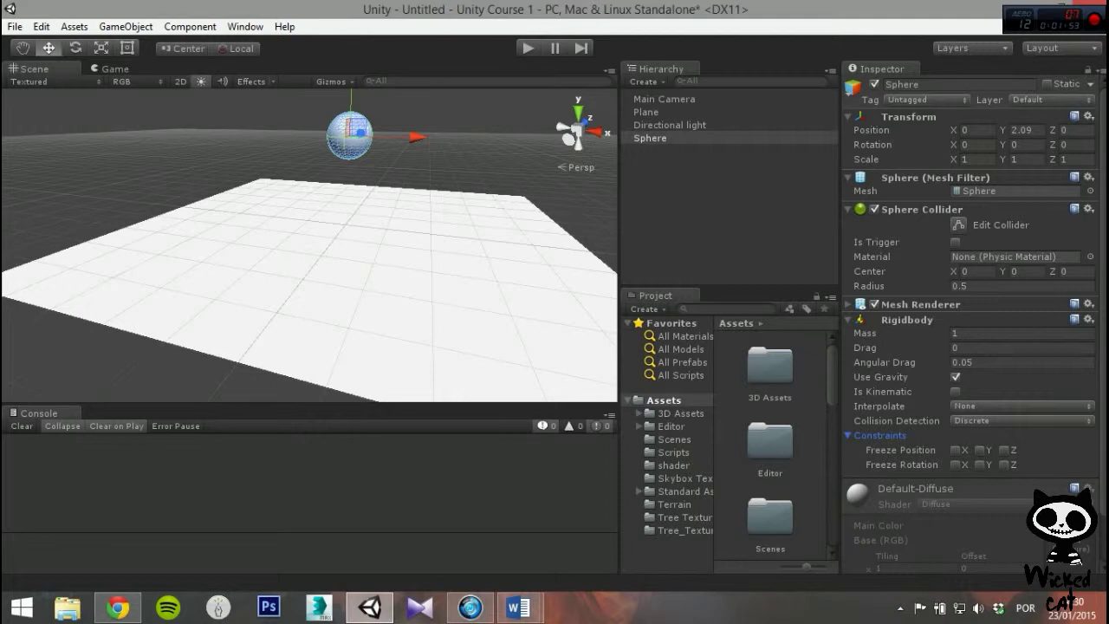
pyautogui.click(980, 449)
pyautogui.click(528, 48)
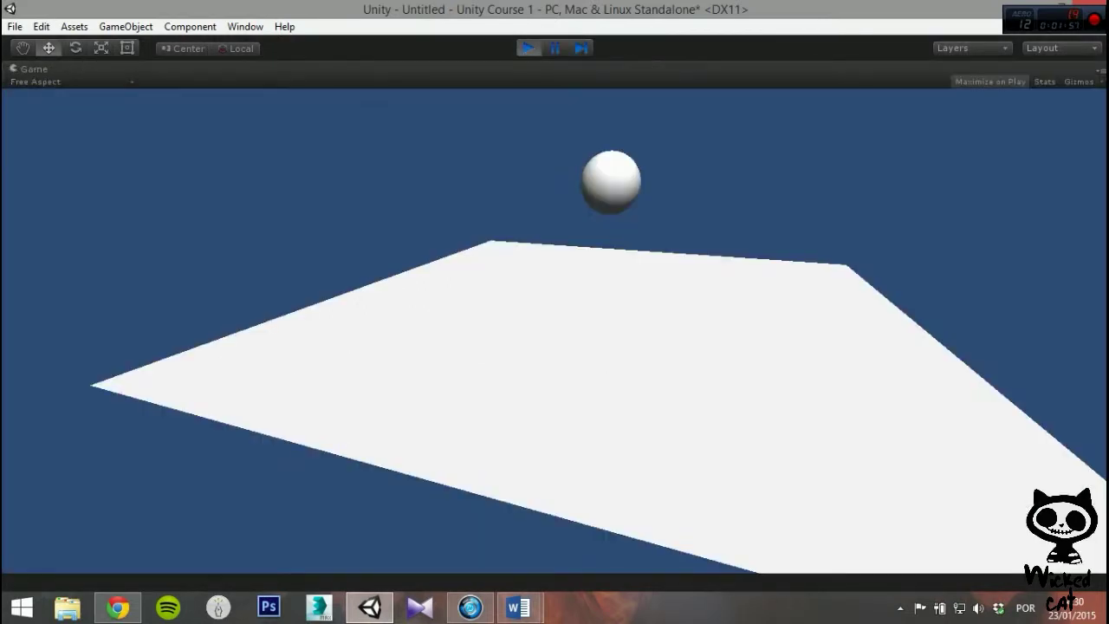
pyautogui.hotkey('ctrl', 'p')
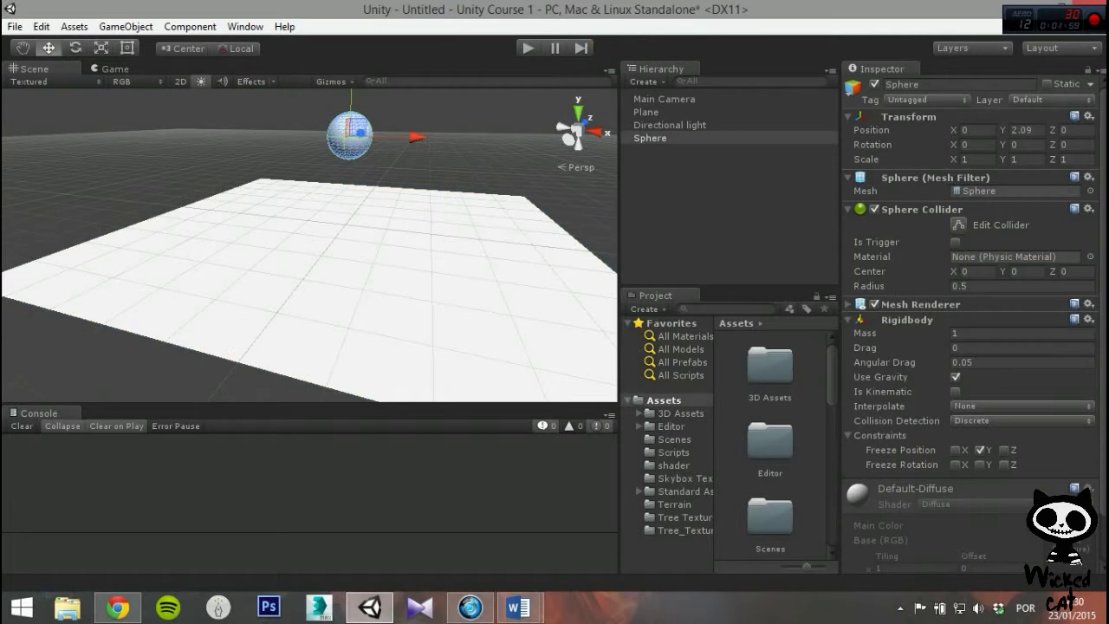
# Unfreeze the sphere's Y position and test the scene in play mode again, stopping playback at the end.
pyautogui.click(980, 450)
pyautogui.hotkey('ctrl', 'p')
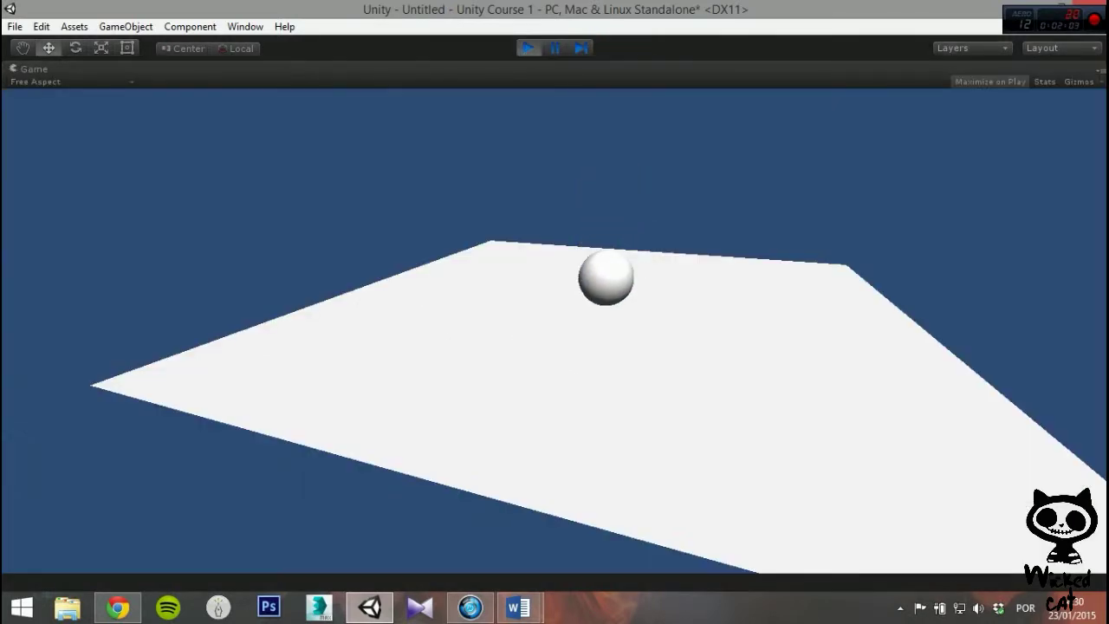
pyautogui.hotkey('ctrl', 'p')
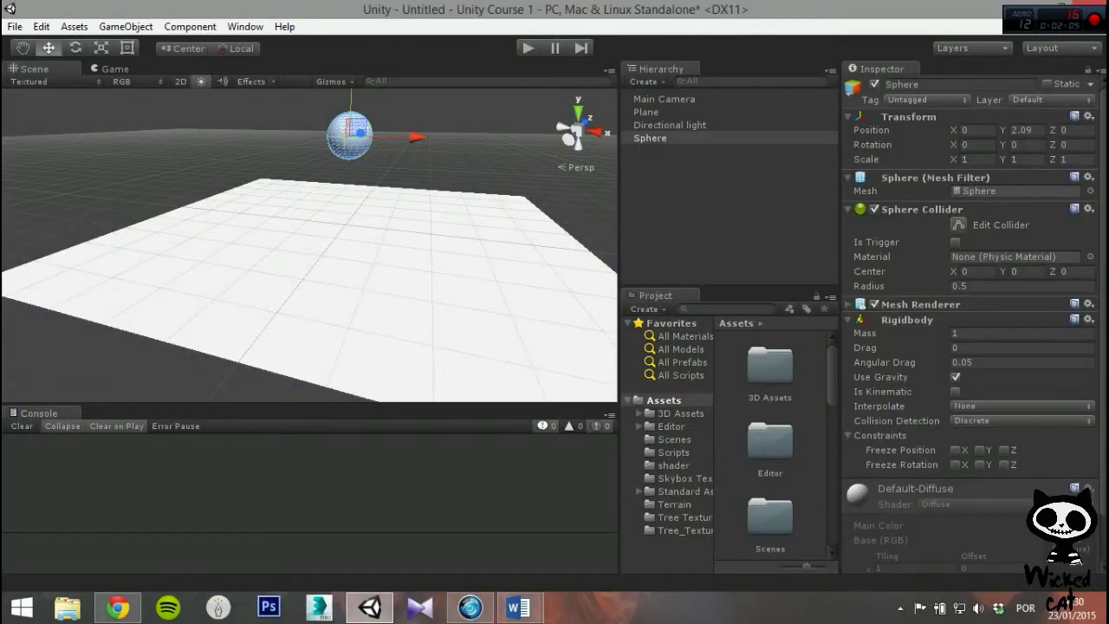